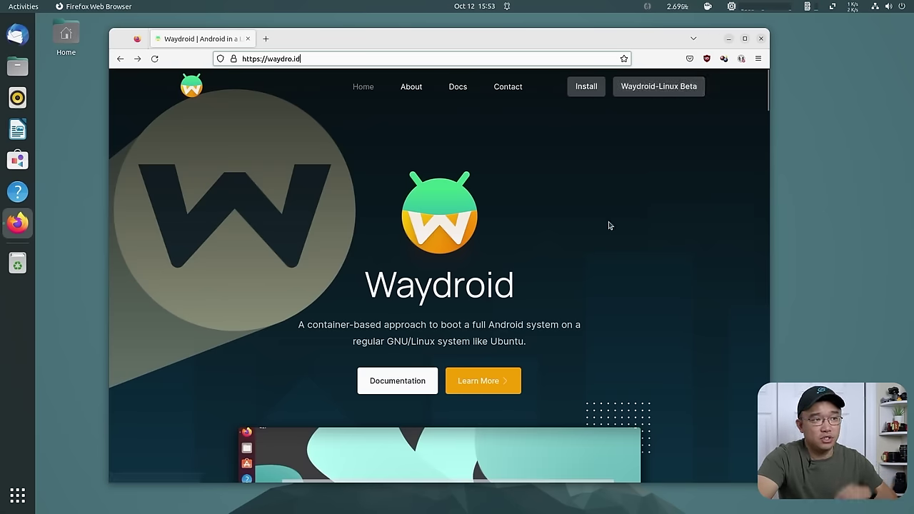
Scroll the waydro.id page past Main Features and About Us, then jump to the install section.
{"action": "scroll", "coordinate": [607, 226], "scroll_direction": "down", "scroll_amount": 2}
{"action": "scroll", "coordinate": [602, 226], "scroll_direction": "down", "scroll_amount": 5}
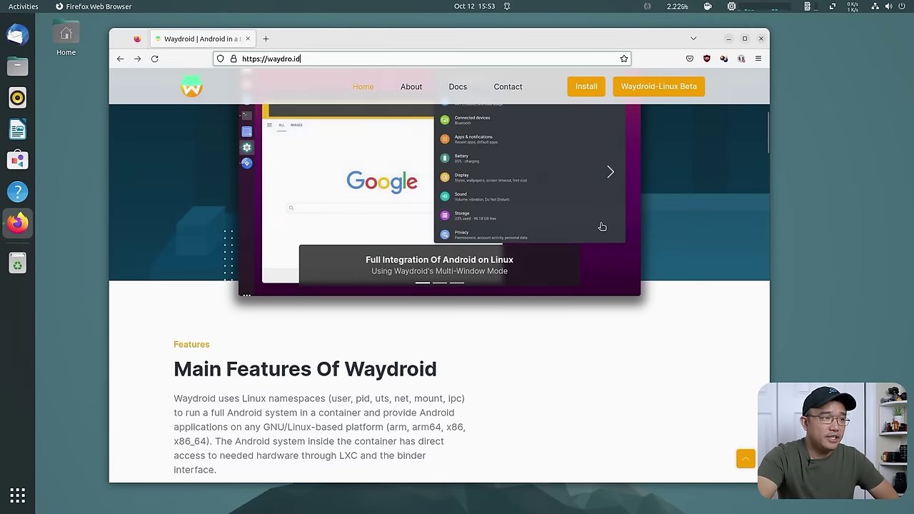
{"action": "scroll", "coordinate": [603, 226], "scroll_direction": "down", "scroll_amount": 1}
{"action": "scroll", "coordinate": [588, 233], "scroll_direction": "up", "scroll_amount": 2}
{"action": "scroll", "coordinate": [390, 267], "scroll_direction": "down", "scroll_amount": 5}
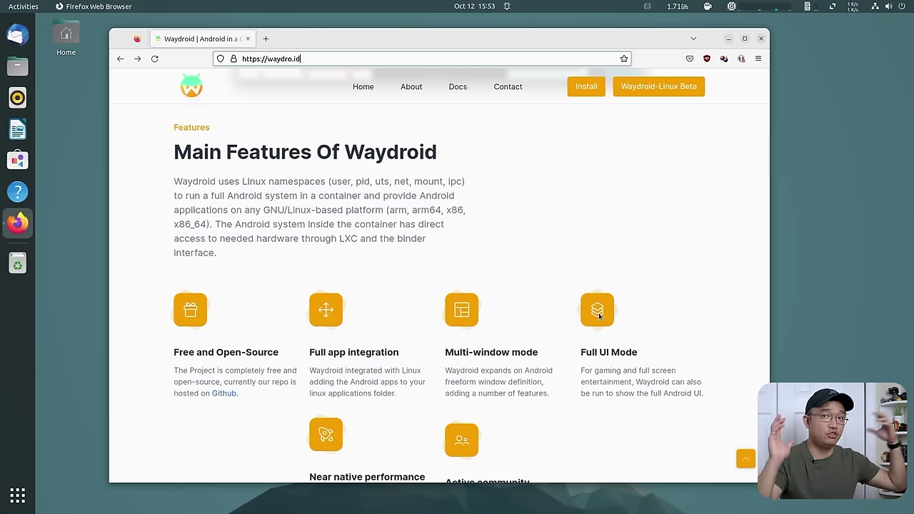
{"action": "scroll", "coordinate": [500, 293], "scroll_direction": "down", "scroll_amount": 3}
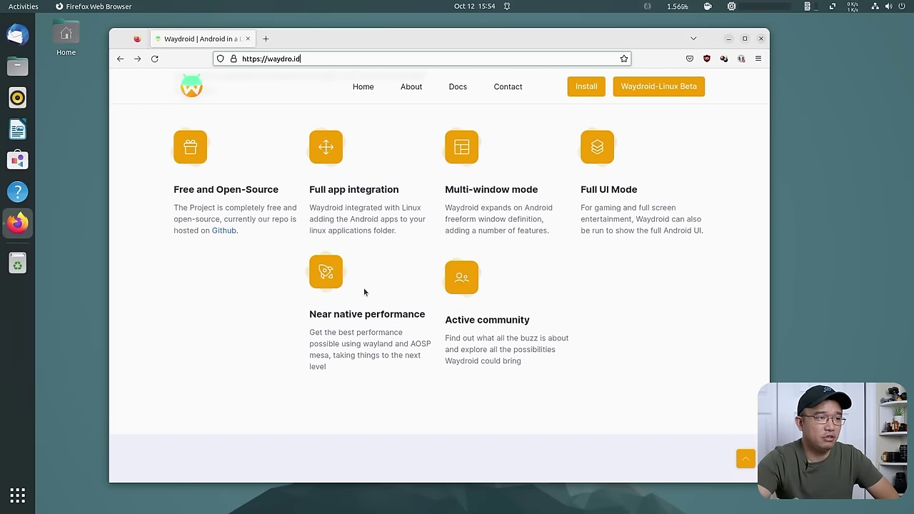
{"action": "scroll", "coordinate": [364, 291], "scroll_direction": "up", "scroll_amount": 5}
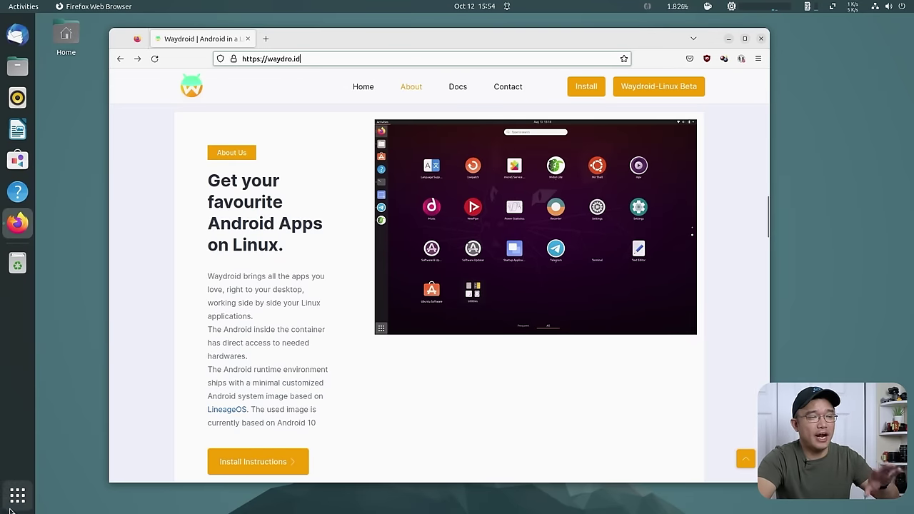
{"action": "scroll", "coordinate": [413, 294], "scroll_direction": "down", "scroll_amount": 5}
{"action": "scroll", "coordinate": [414, 296], "scroll_direction": "down", "scroll_amount": 5}
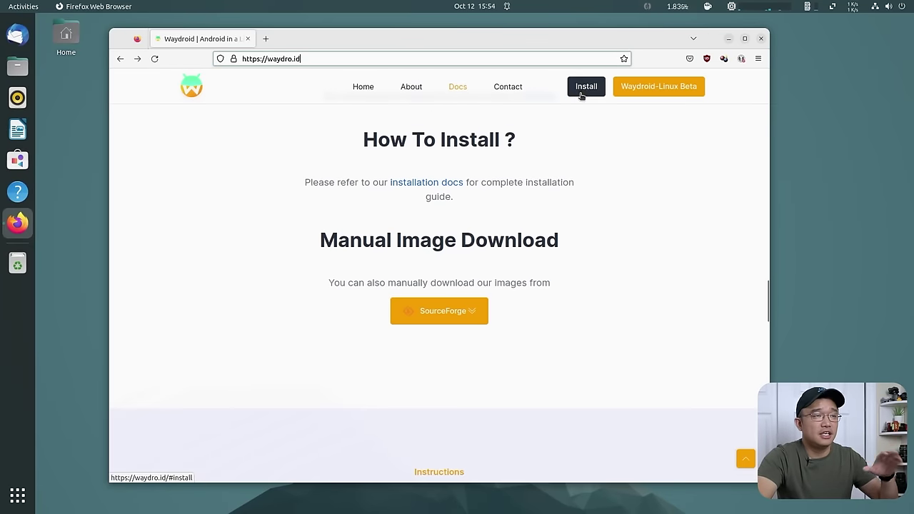
{"action": "left_click", "coordinate": [582, 92]}
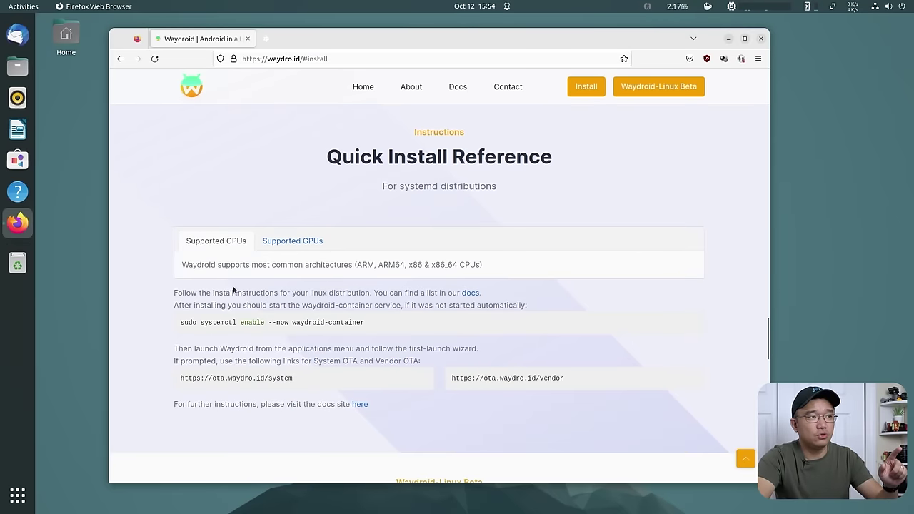
Highlight the supported CPU architectures, including ARM64, then clear the selection.
{"action": "left_click_drag", "start_coordinate": [361, 264], "coordinate": [416, 265]}
{"action": "left_click", "coordinate": [412, 288]}
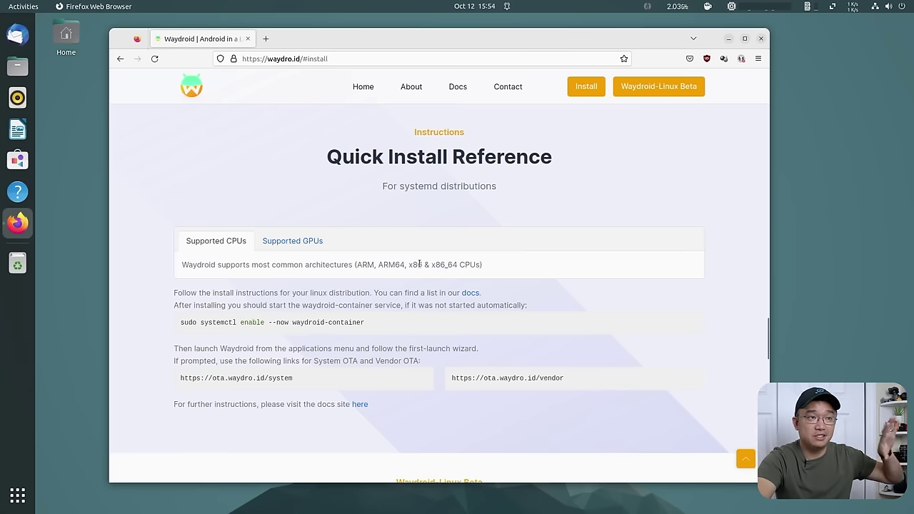
{"action": "left_click_drag", "start_coordinate": [375, 264], "coordinate": [404, 264]}
{"action": "left_click", "coordinate": [405, 265]}
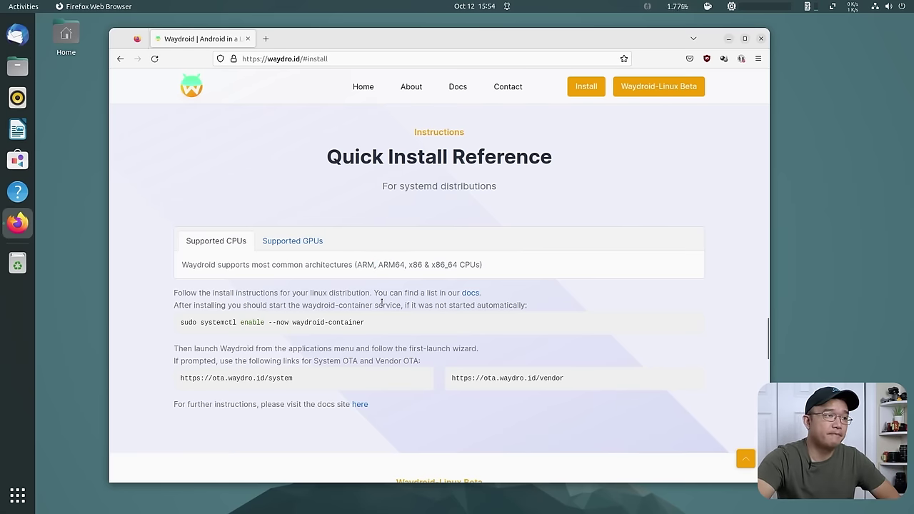
Check the Supported GPUs list, return to Supported CPUs, and go to the install docs page.
{"action": "left_click", "coordinate": [282, 241]}
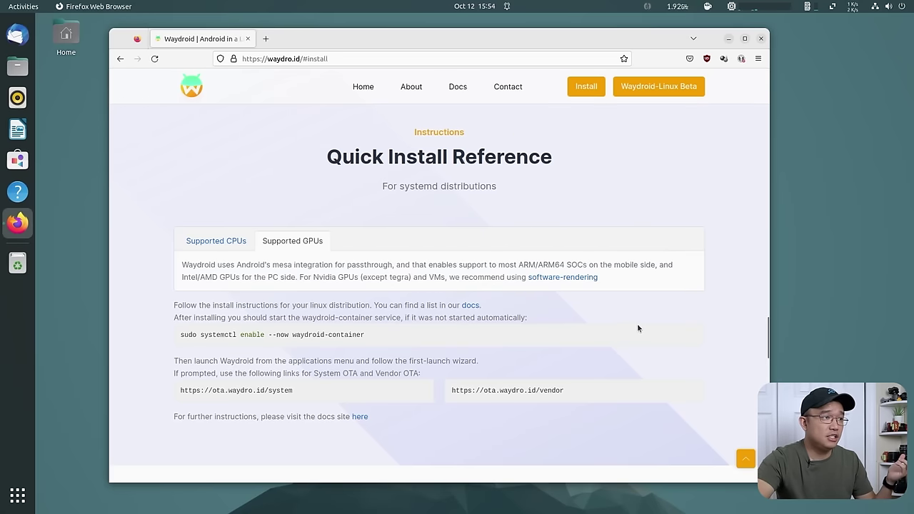
{"action": "left_click", "coordinate": [196, 249]}
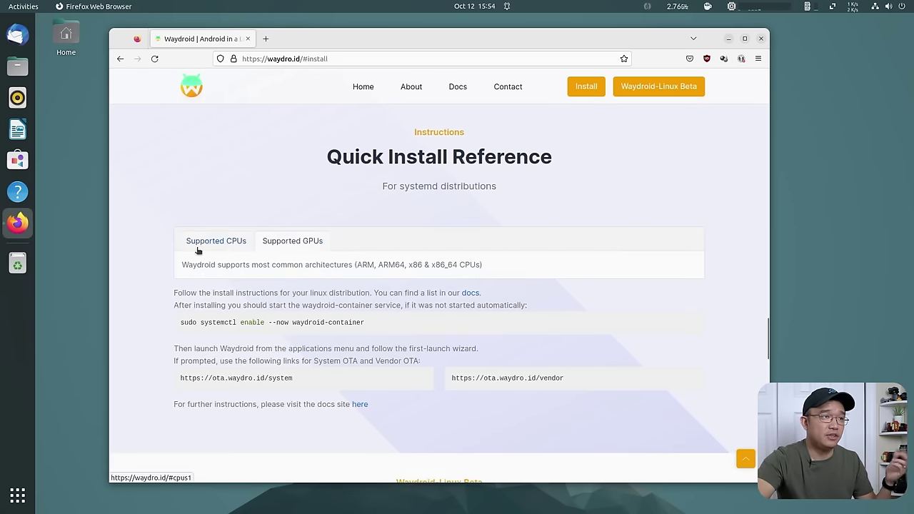
{"action": "left_click", "coordinate": [472, 293]}
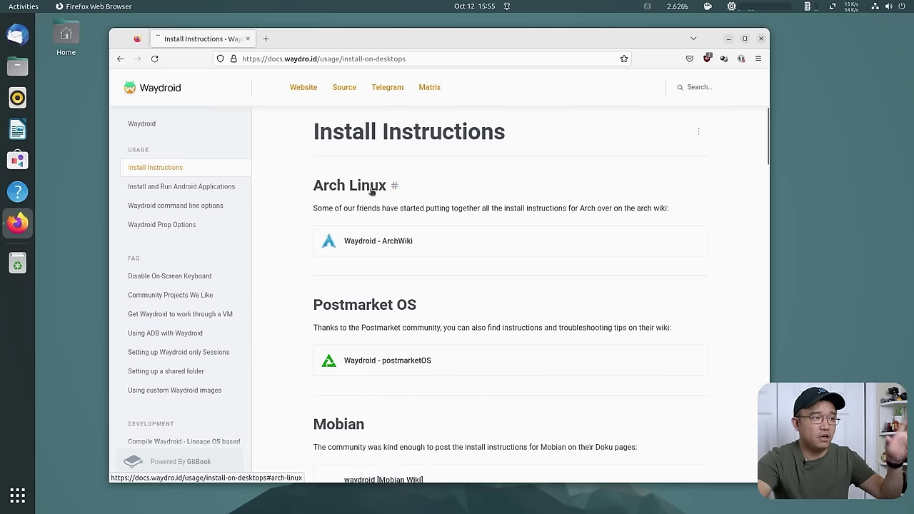
Scroll the Install Instructions page down to the Ubuntu/Debian Install Waydroid commands.
{"action": "scroll", "coordinate": [394, 270], "scroll_direction": "down", "scroll_amount": 5}
{"action": "scroll", "coordinate": [393, 273], "scroll_direction": "down", "scroll_amount": 12}
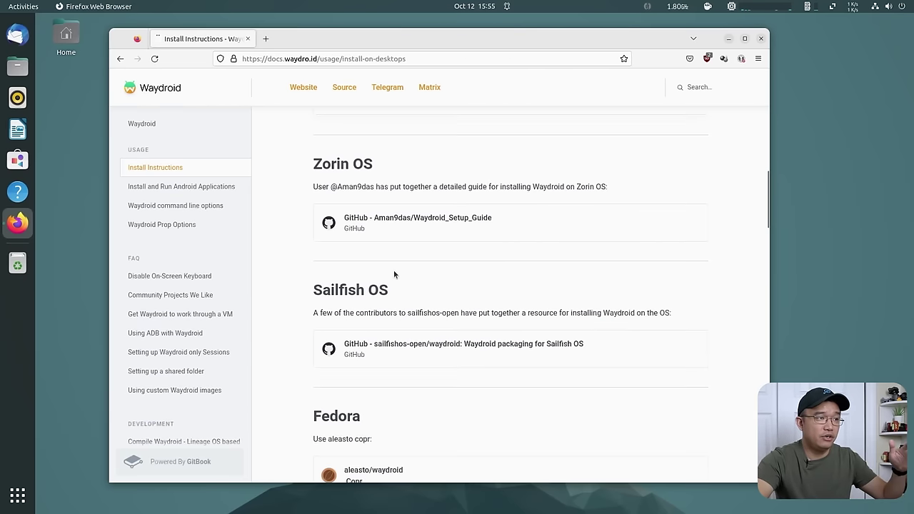
{"action": "scroll", "coordinate": [393, 272], "scroll_direction": "down", "scroll_amount": 7}
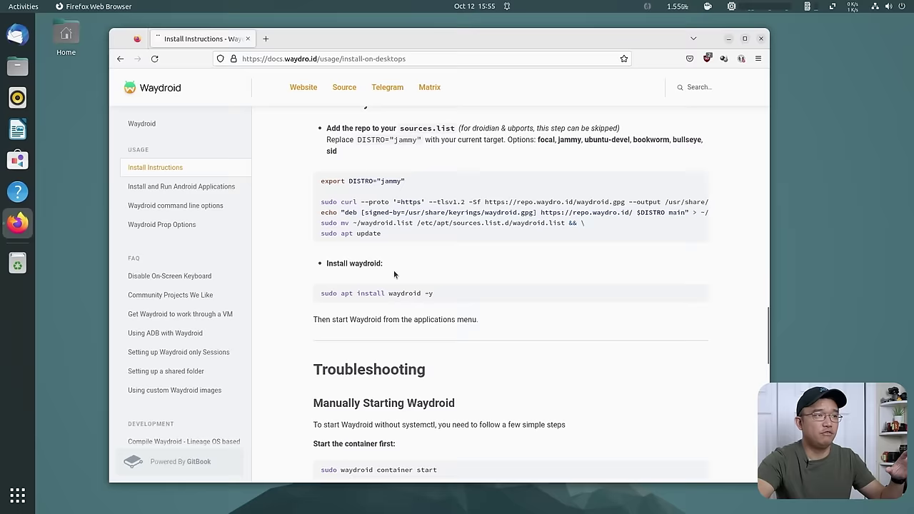
{"action": "scroll", "coordinate": [393, 272], "scroll_direction": "up", "scroll_amount": 4}
{"action": "scroll", "coordinate": [394, 272], "scroll_direction": "down", "scroll_amount": 2}
{"action": "scroll", "coordinate": [394, 272], "scroll_direction": "down", "scroll_amount": 1}
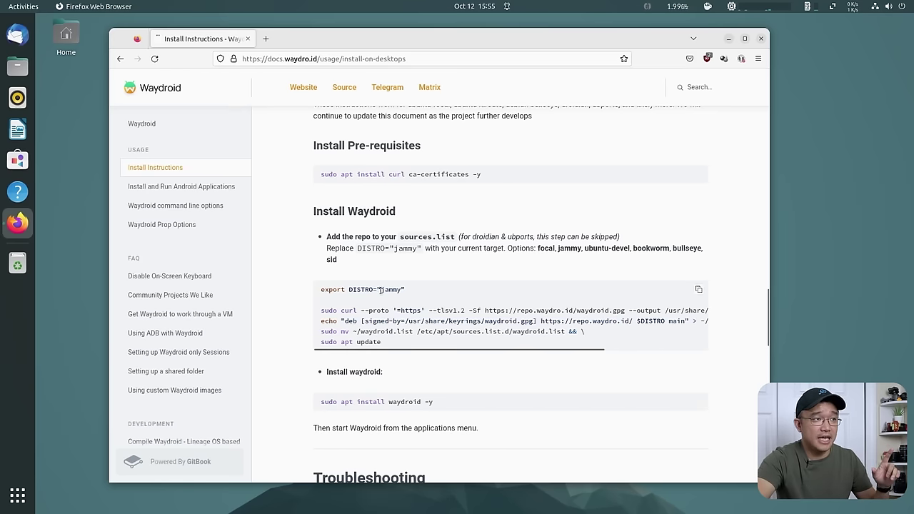
Highlight the repository setup commands, then open a new terminal window.
{"action": "left_click_drag", "start_coordinate": [412, 346], "coordinate": [378, 306]}
{"action": "left_click", "coordinate": [471, 304]}
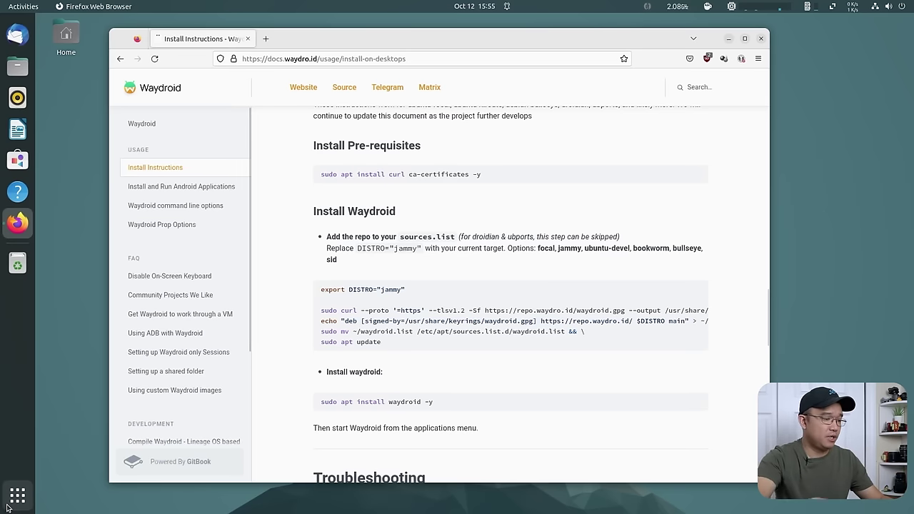
{"action": "key", "text": "ctrl+alt+t"}
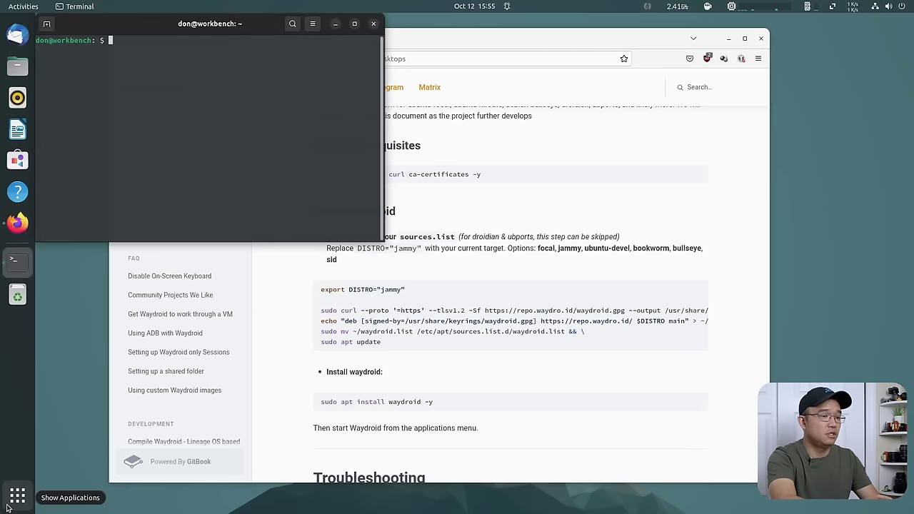
Enlarge the terminal text and run sudo apt install waydroid, entering the account password.
{"action": "key", "text": "ctrl+plus"}
{"action": "key", "text": "ctrl+plus"}
{"action": "key", "text": "ctrl+plus"}
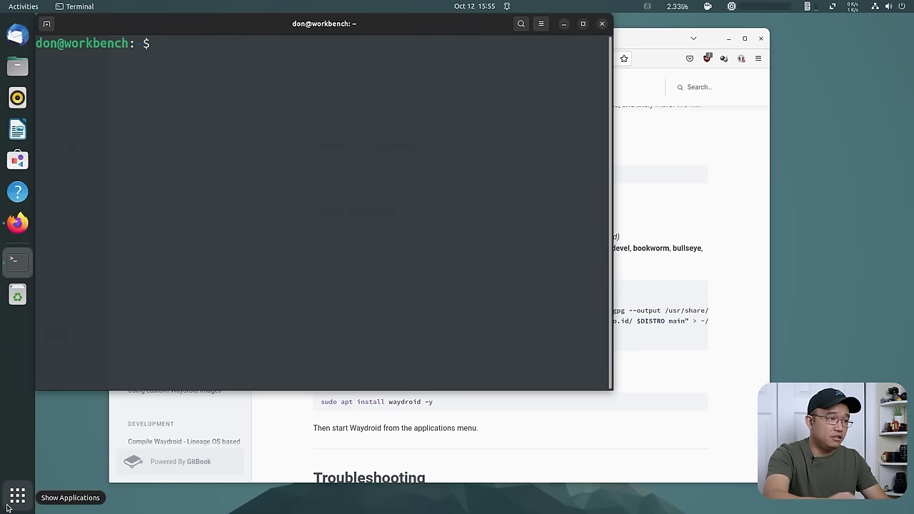
{"action": "type", "text": "sudo apt install "}
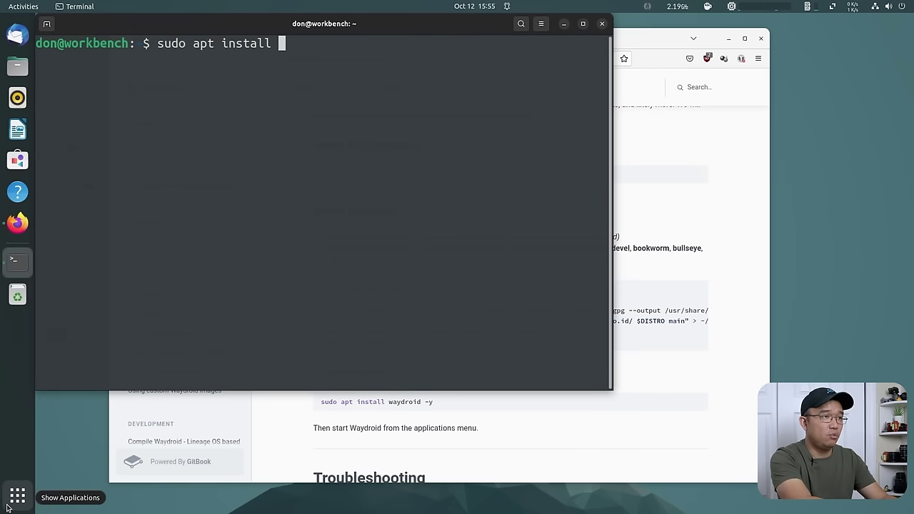
{"action": "type", "text": "waydroid"}
{"action": "key", "text": "Return"}
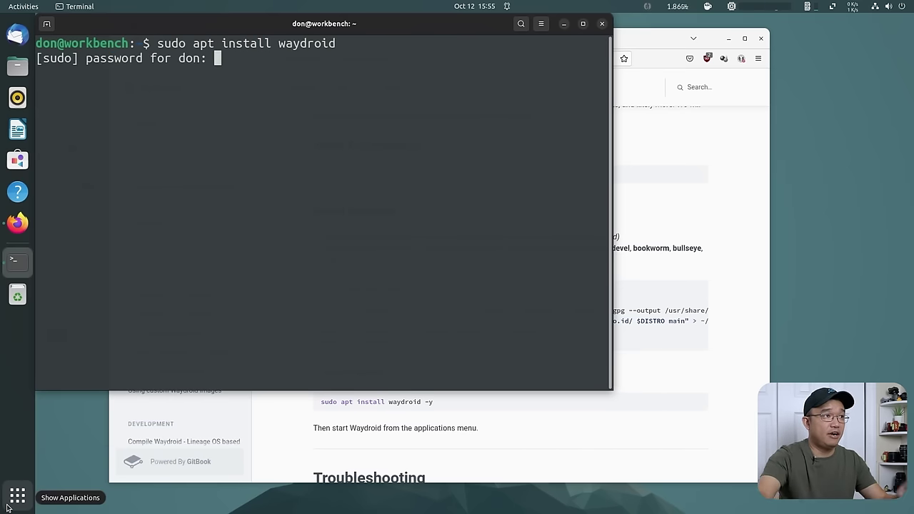
{"action": "key", "text": "Return"}
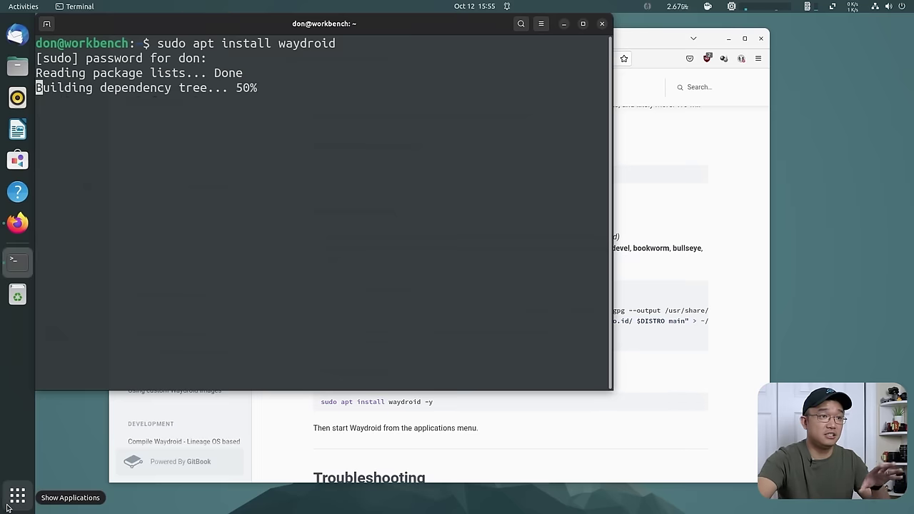
{"action": "left_click", "coordinate": [689, 340]}
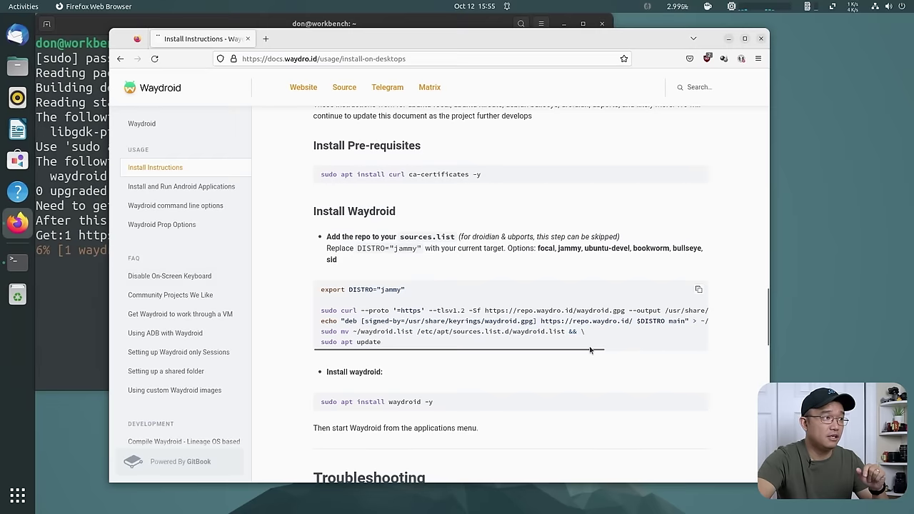
{"action": "key", "text": "alt+Tab"}
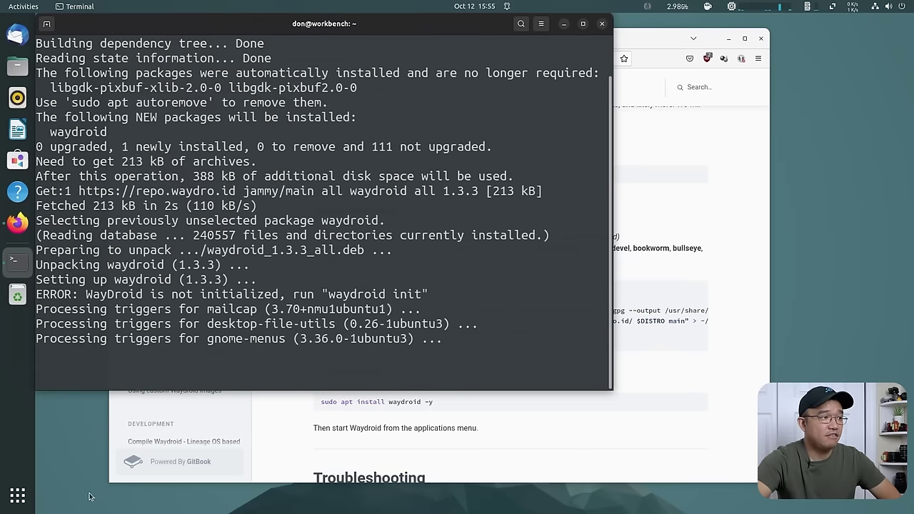
Launch Waydroid from the applications overview and move the Initialize Waydroid window right.
{"action": "left_click", "coordinate": [15, 504]}
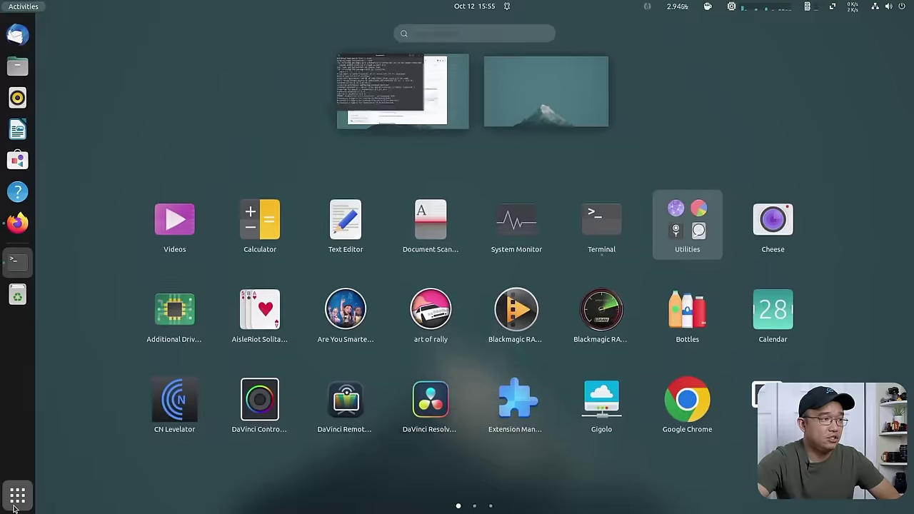
{"action": "left_click", "coordinate": [15, 503]}
{"action": "left_click", "coordinate": [15, 503]}
{"action": "scroll", "coordinate": [564, 274], "scroll_direction": "down", "scroll_amount": 2}
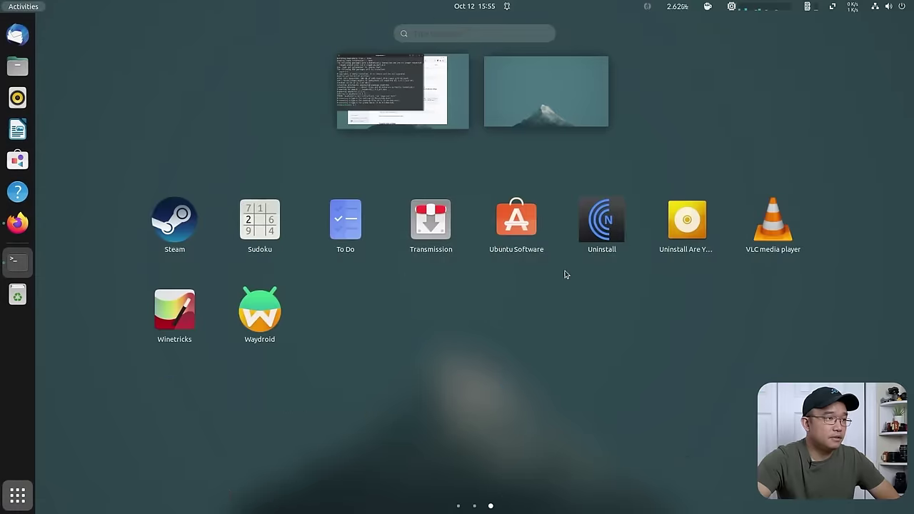
{"action": "left_click", "coordinate": [260, 331]}
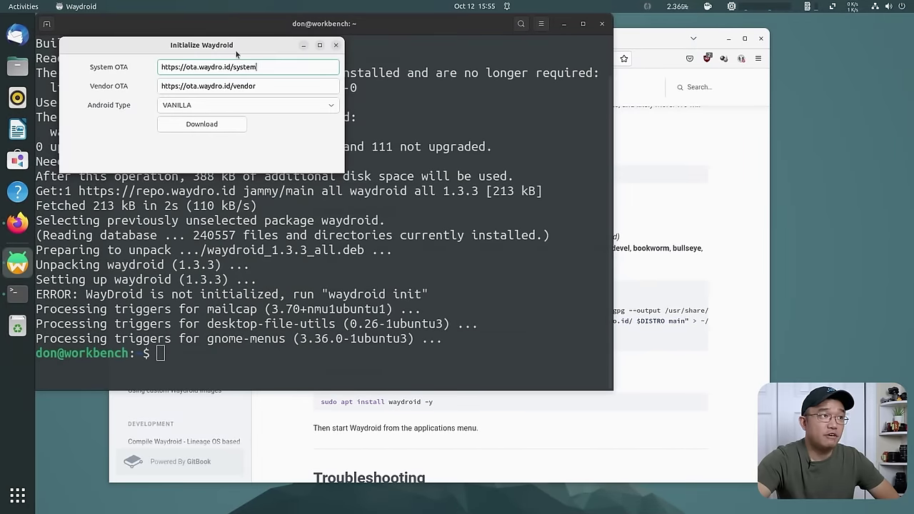
{"action": "left_click_drag", "start_coordinate": [237, 53], "coordinate": [522, 87]}
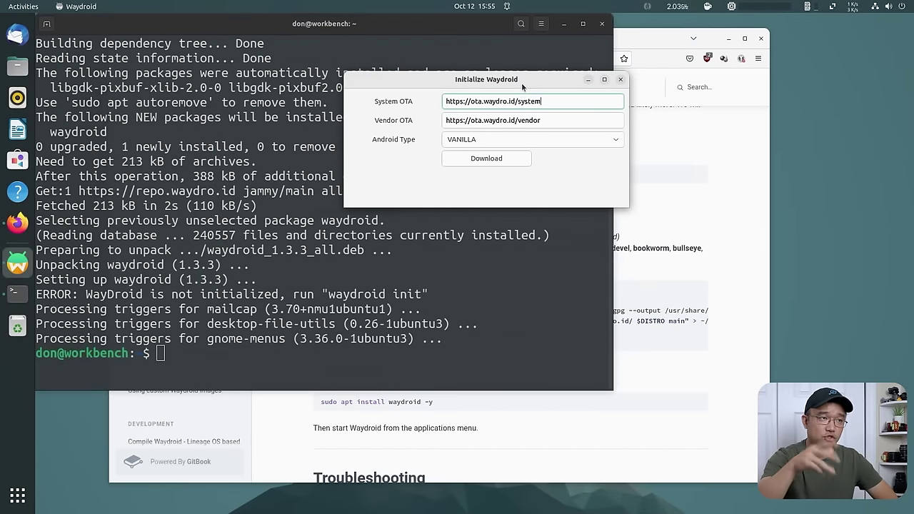
Set the Android Type dropdown to VANILLA instead of GAPPS.
{"action": "left_click", "coordinate": [545, 140]}
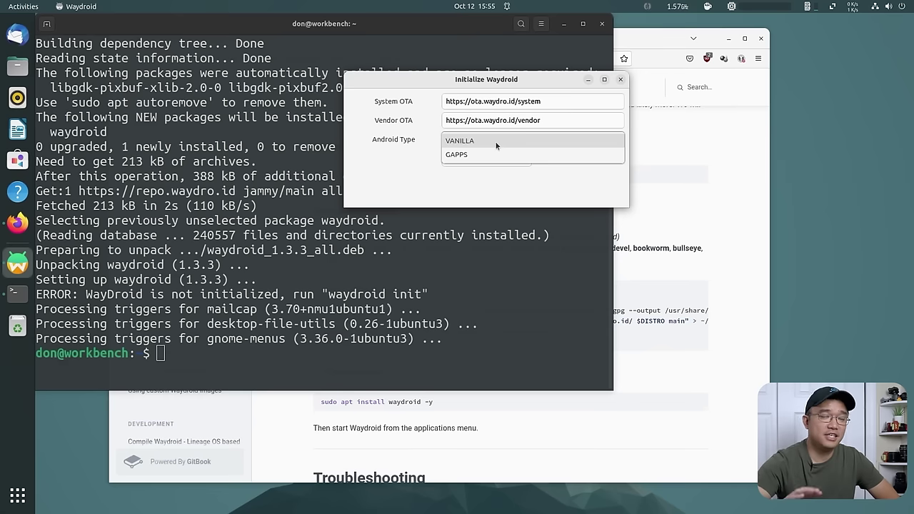
{"action": "left_click", "coordinate": [459, 160]}
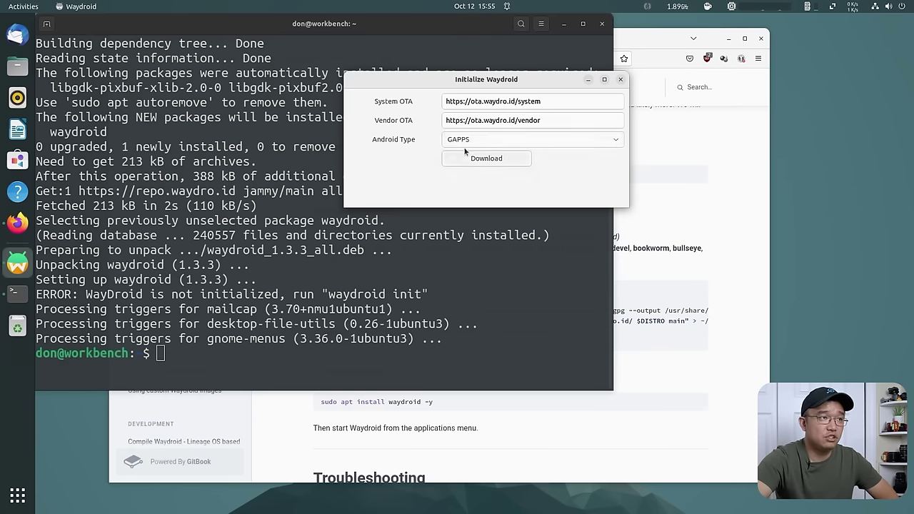
{"action": "left_click", "coordinate": [475, 143]}
{"action": "left_click", "coordinate": [470, 131]}
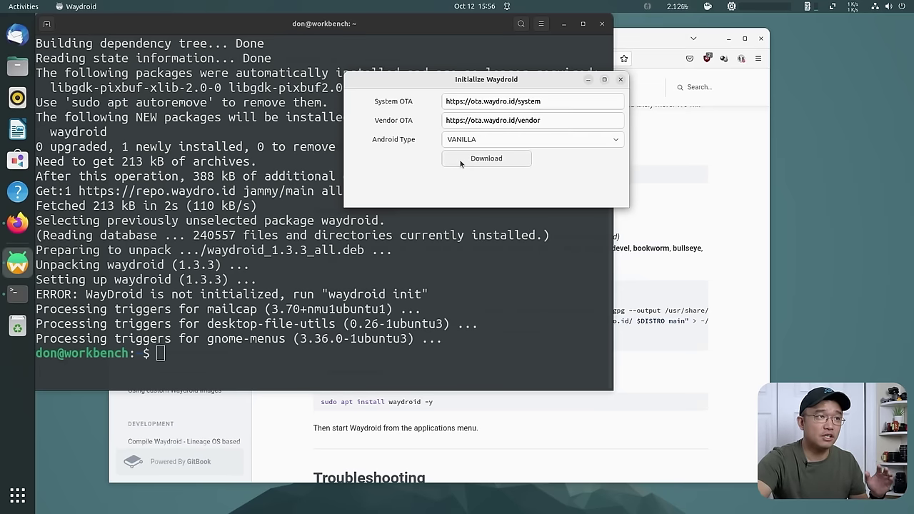
{"action": "left_click", "coordinate": [464, 140]}
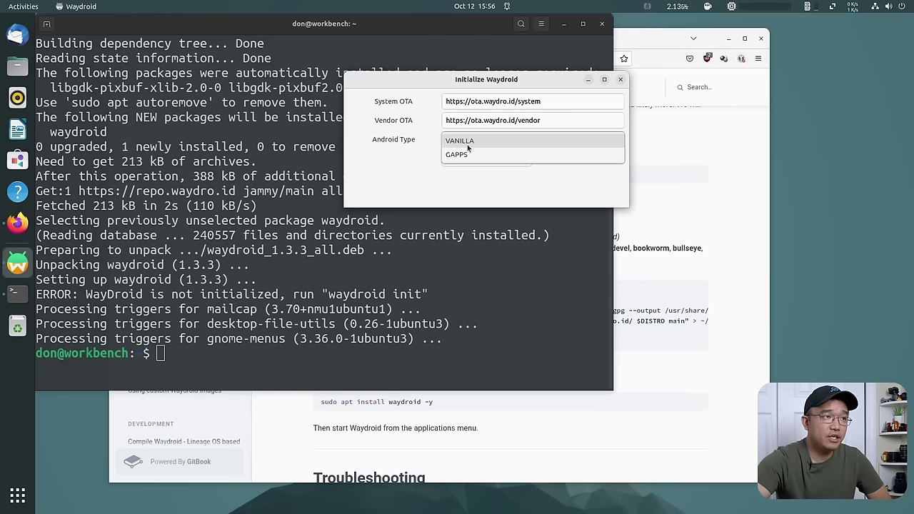
{"action": "left_click", "coordinate": [462, 140]}
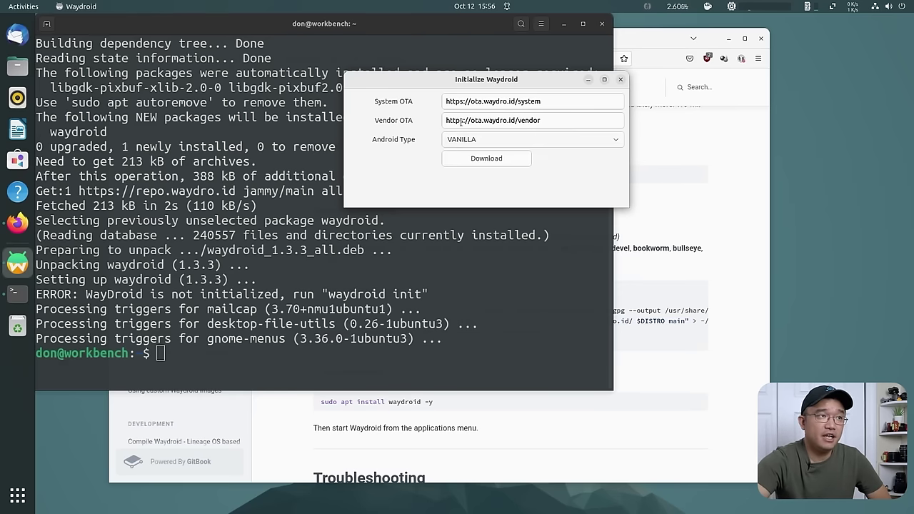
Download and extract the VANILLA system and vendor images, then finish with Done.
{"action": "left_click", "coordinate": [461, 159]}
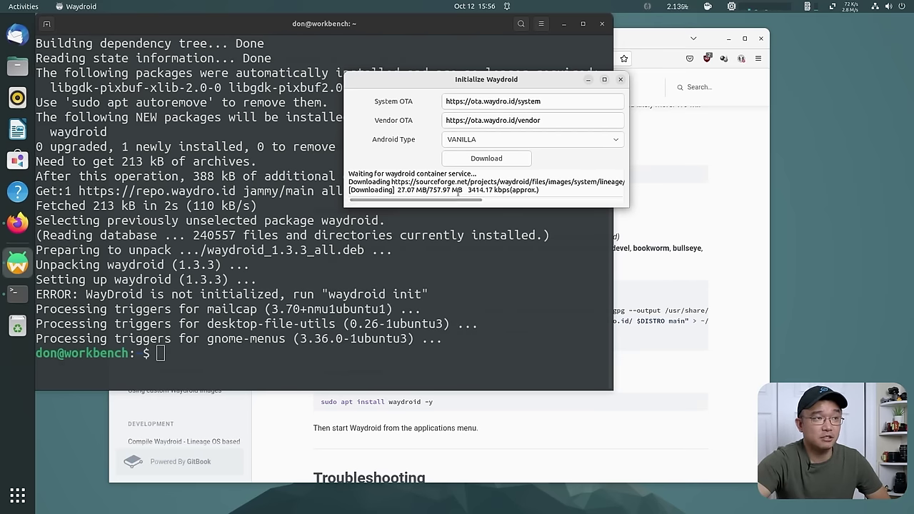
{"action": "left_click_drag", "start_coordinate": [466, 191], "coordinate": [538, 191]}
{"action": "scroll", "coordinate": [537, 187], "scroll_direction": "right", "scroll_amount": 5}
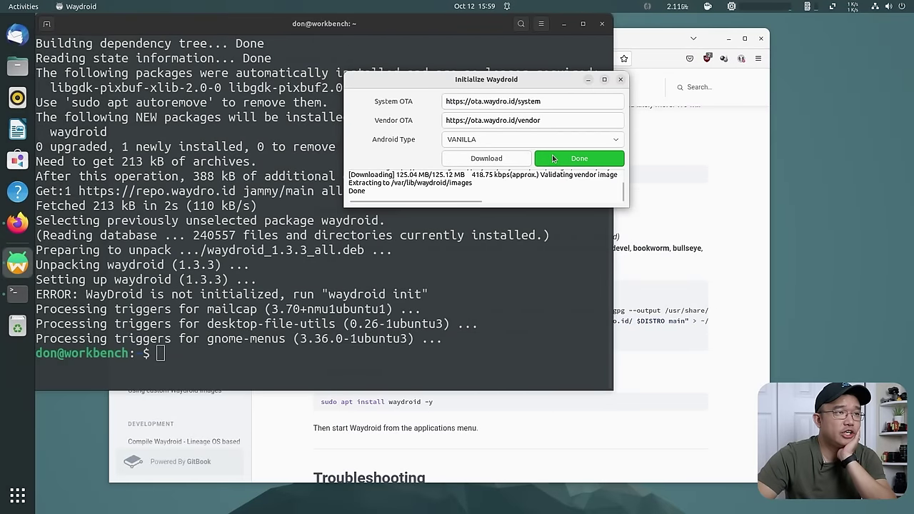
{"action": "left_click", "coordinate": [553, 158]}
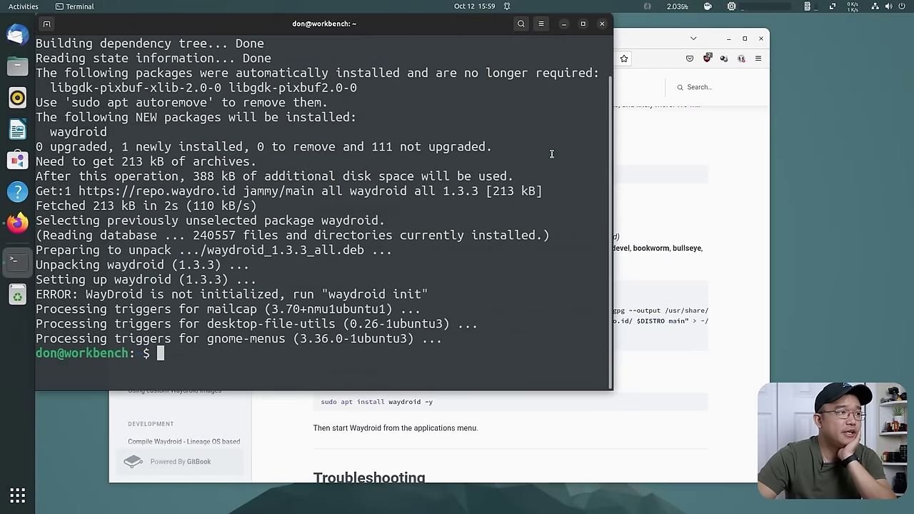
Launch Waydroid from the Show Applications grid to boot the LineageOS session.
{"action": "left_click", "coordinate": [15, 493]}
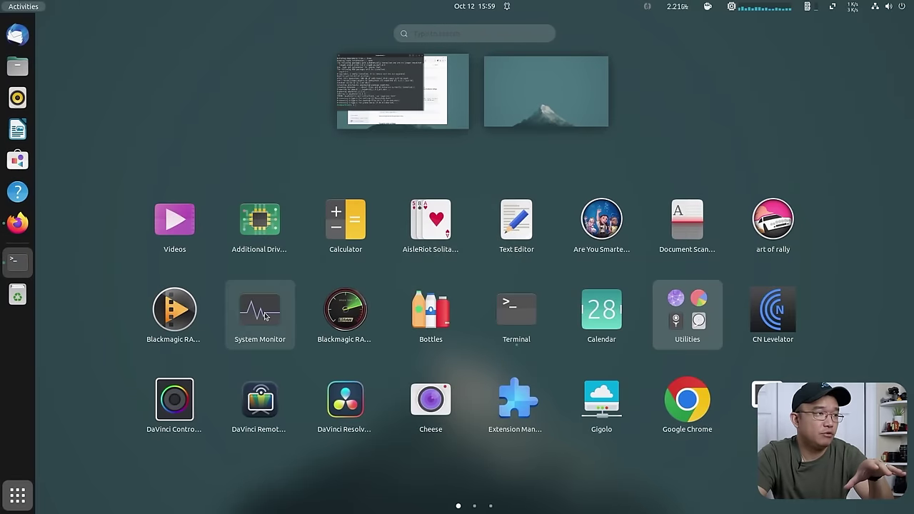
{"action": "scroll", "coordinate": [264, 316], "scroll_direction": "down", "scroll_amount": 2}
{"action": "left_click", "coordinate": [259, 312]}
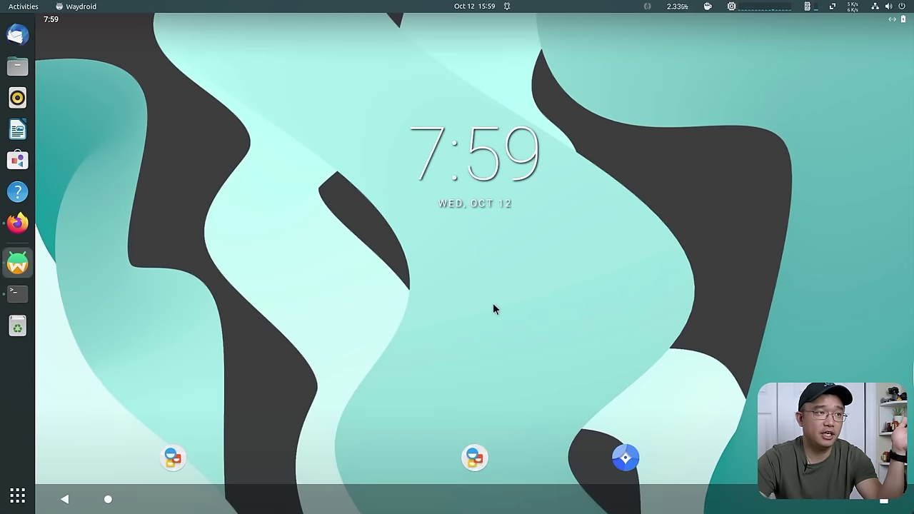
Open and close the app drawer, then pull down and dismiss the notification shade.
{"action": "scroll", "coordinate": [498, 150], "scroll_direction": "down", "scroll_amount": 2}
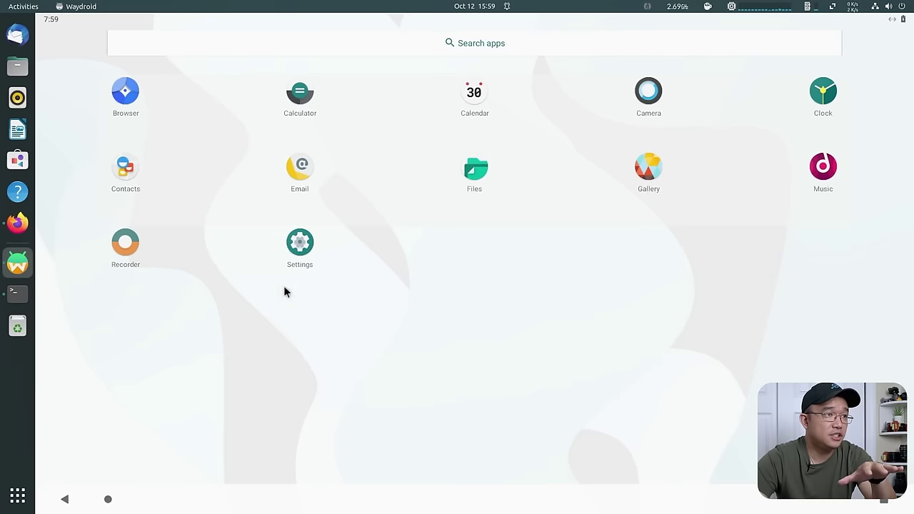
{"action": "left_click_drag", "start_coordinate": [472, 310], "coordinate": [493, 510]}
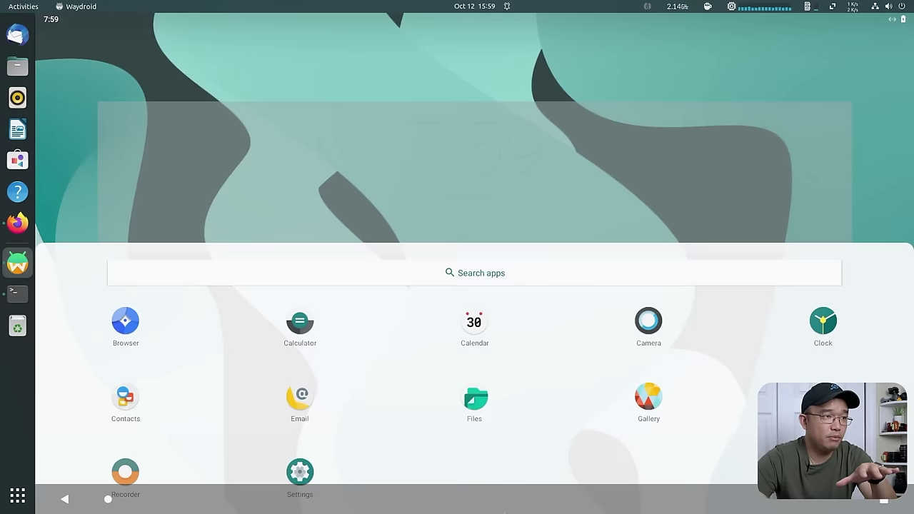
{"action": "mouse_move", "coordinate": [490, 390]}
{"action": "left_mouse_down"}
{"action": "mouse_move", "coordinate": [479, 49]}
{"action": "mouse_move", "coordinate": [484, 397]}
{"action": "left_mouse_up"}
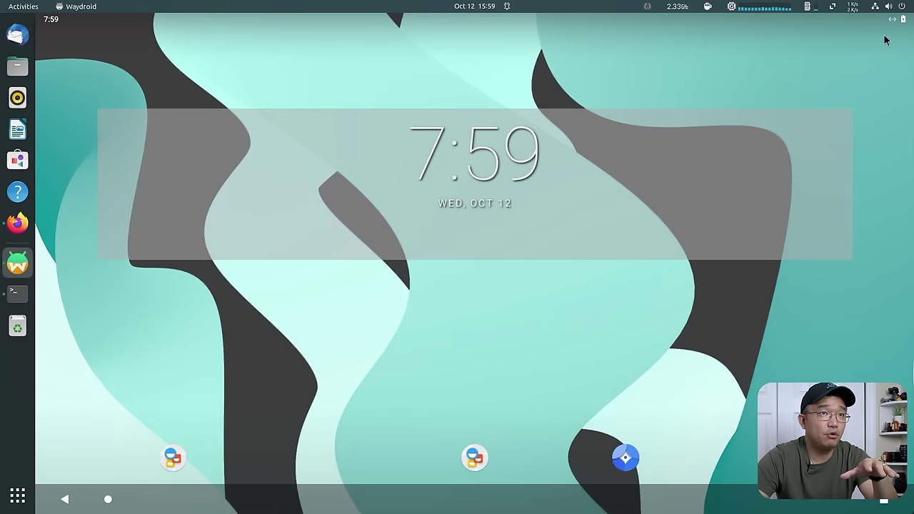
{"action": "left_click_drag", "start_coordinate": [714, 16], "coordinate": [671, 65]}
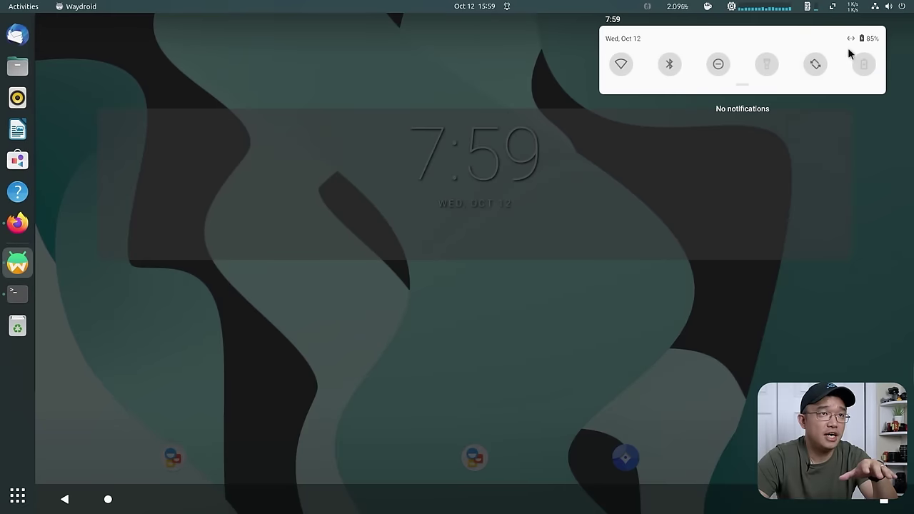
{"action": "left_click", "coordinate": [473, 39]}
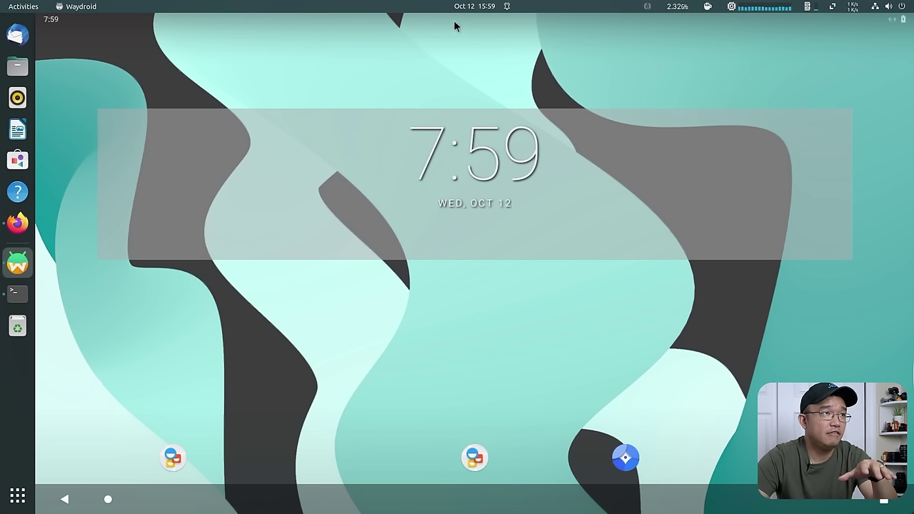
Pull down the quick settings again, close them, and swipe up into the app drawer.
{"action": "left_click_drag", "start_coordinate": [493, 15], "coordinate": [495, 178]}
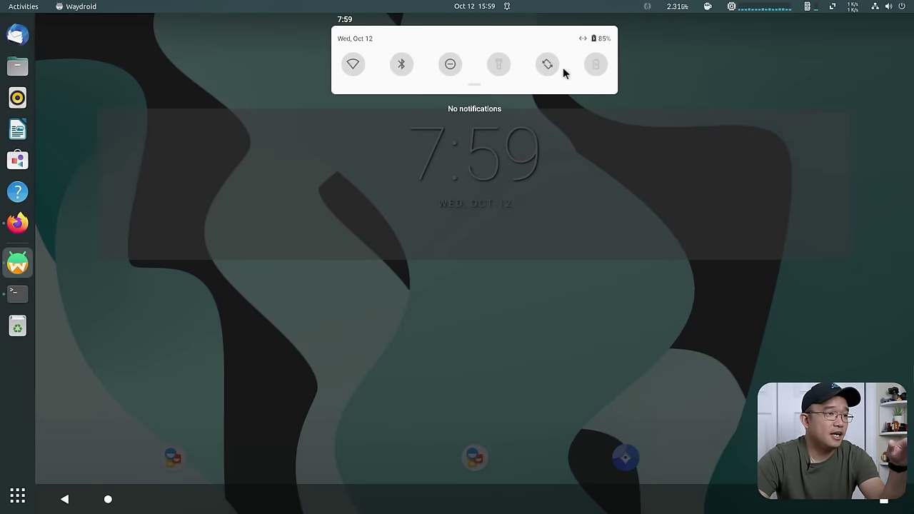
{"action": "left_click", "coordinate": [487, 396]}
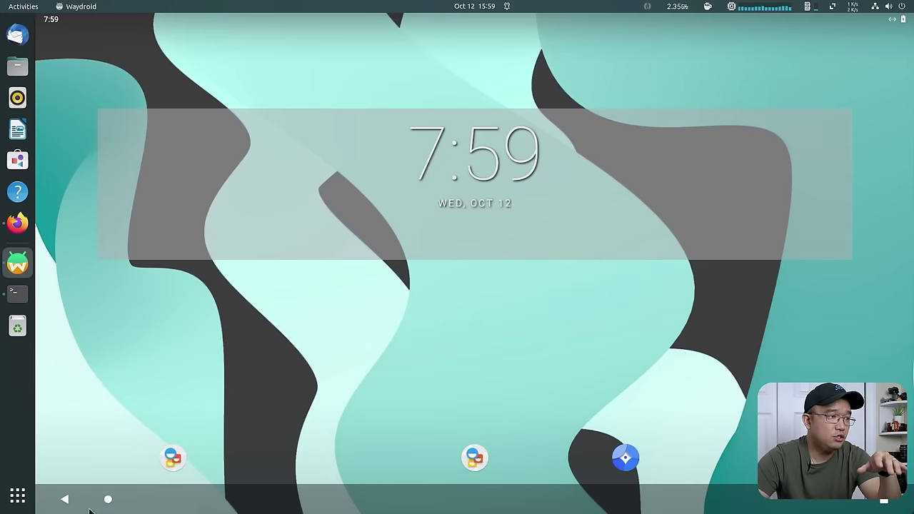
{"action": "left_click_drag", "start_coordinate": [324, 426], "coordinate": [353, 55]}
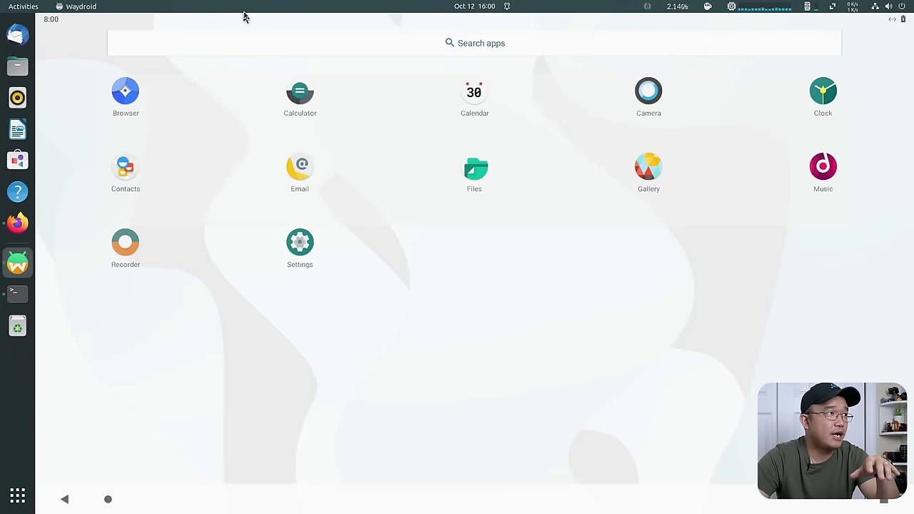
{"action": "left_click", "coordinate": [81, 6]}
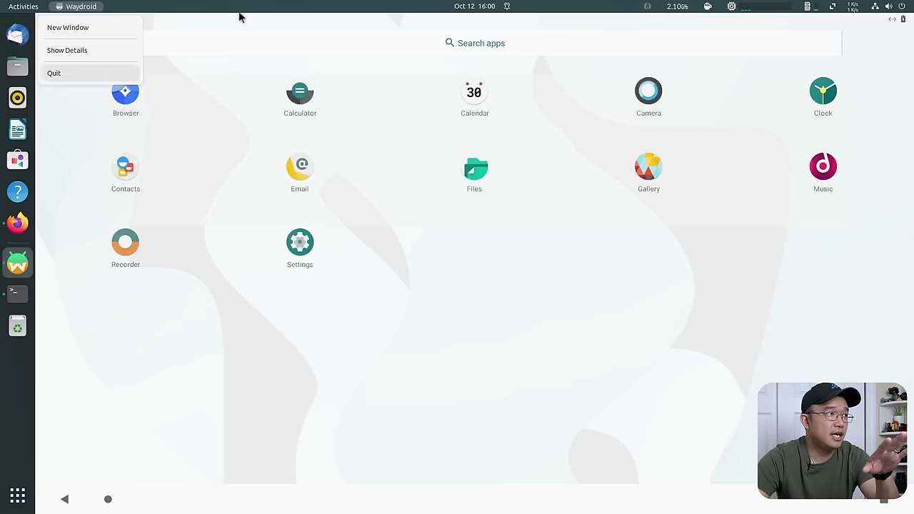
Quit the Waydroid window from its top-bar menu.
{"action": "left_click", "coordinate": [53, 71]}
{"action": "left_click", "coordinate": [75, 6]}
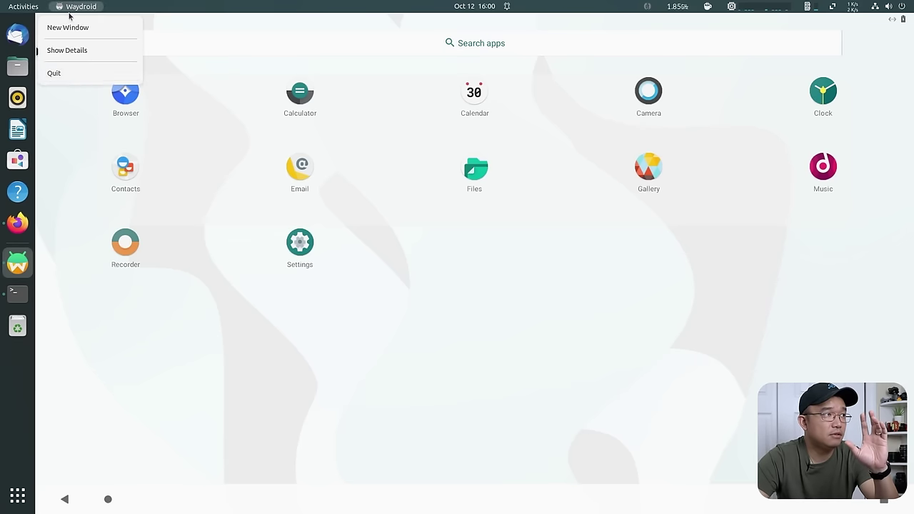
{"action": "left_click", "coordinate": [69, 73]}
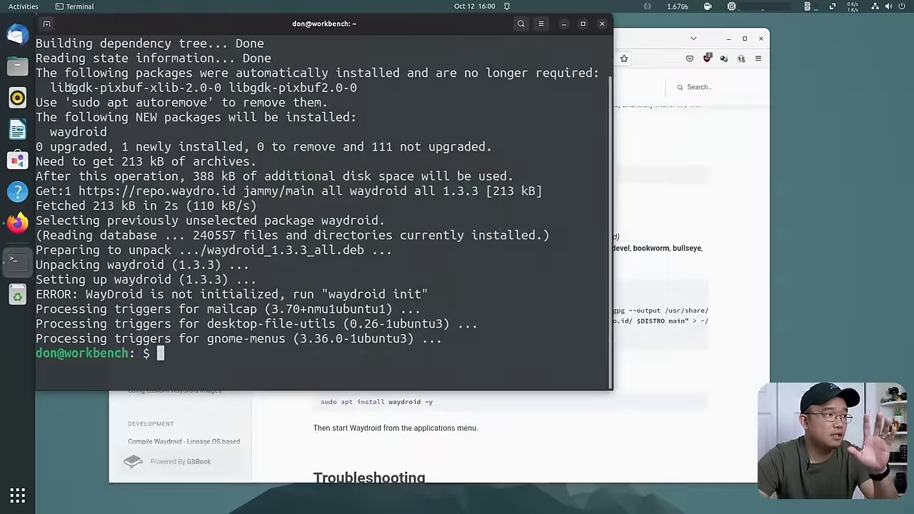
Page the desktop app grid to Waydroid's Android apps and launch Calculator.
{"action": "left_click", "coordinate": [18, 495]}
{"action": "scroll", "coordinate": [559, 339], "scroll_direction": "down", "scroll_amount": 1}
{"action": "scroll", "coordinate": [559, 338], "scroll_direction": "down", "scroll_amount": 1}
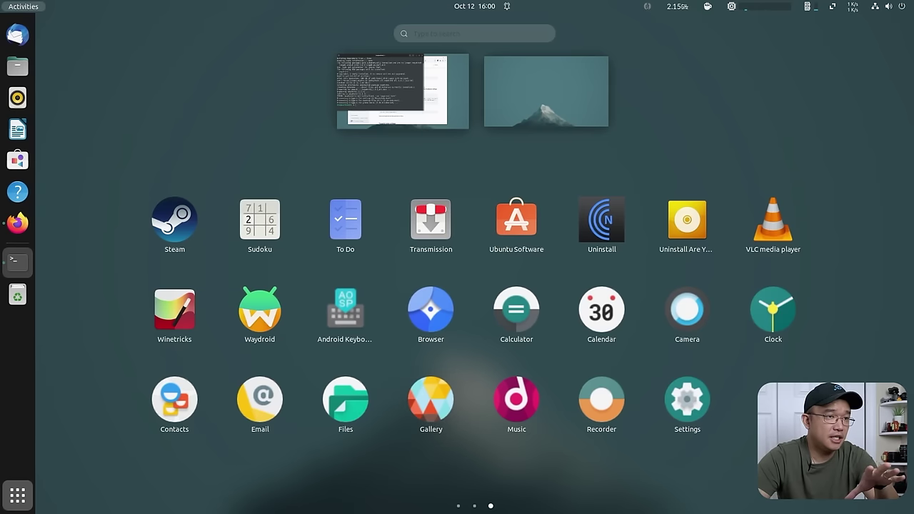
{"action": "left_click", "coordinate": [520, 322]}
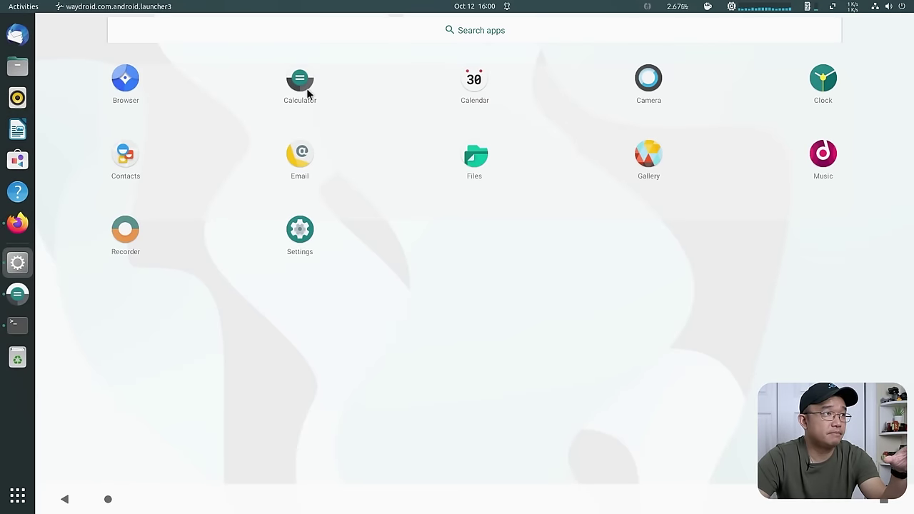
Quit the Android launcher window and reopen Calculator from the app overview.
{"action": "left_click", "coordinate": [307, 91]}
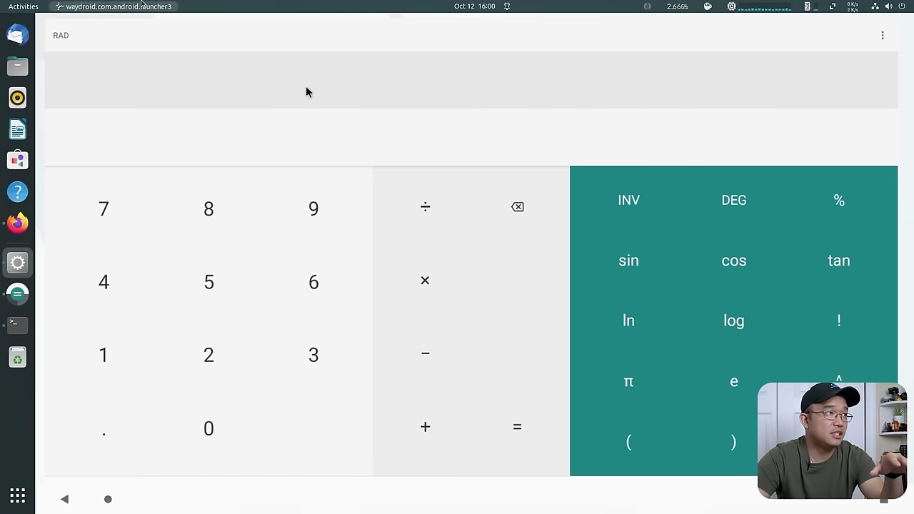
{"action": "left_click", "coordinate": [118, 6]}
{"action": "left_click", "coordinate": [125, 46]}
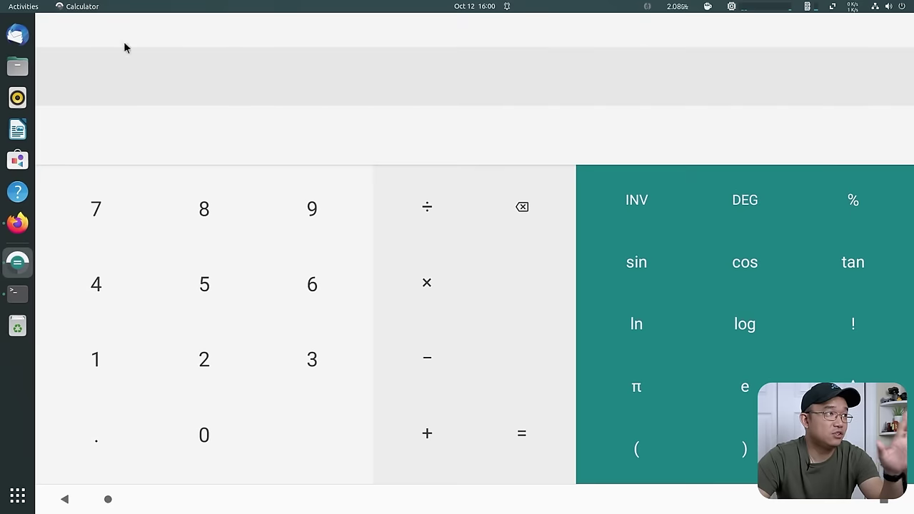
{"action": "left_click", "coordinate": [81, 7]}
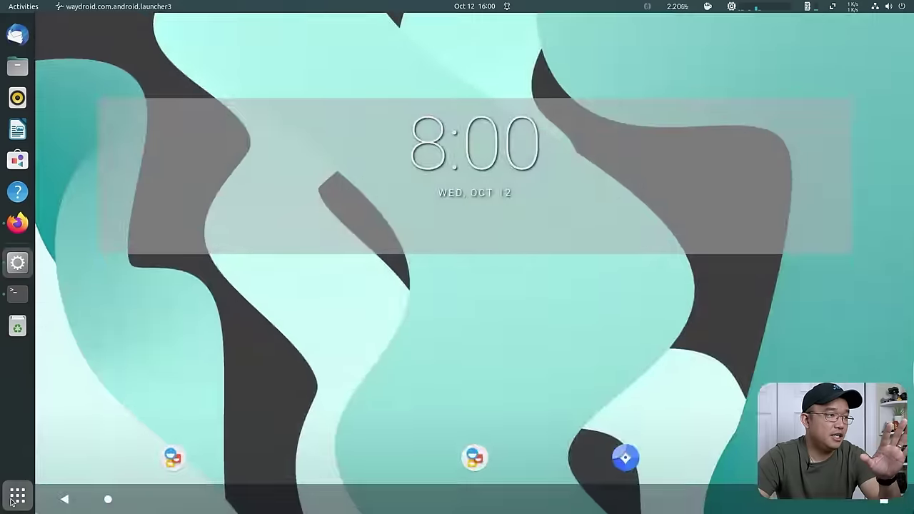
{"action": "key", "text": "super"}
{"action": "scroll", "coordinate": [341, 363], "scroll_direction": "down", "scroll_amount": 1}
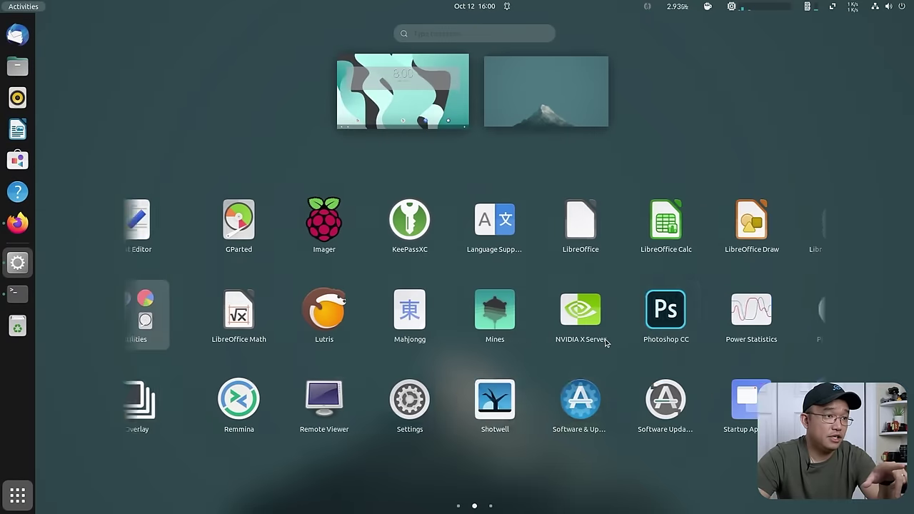
{"action": "scroll", "coordinate": [316, 374], "scroll_direction": "down", "scroll_amount": 1}
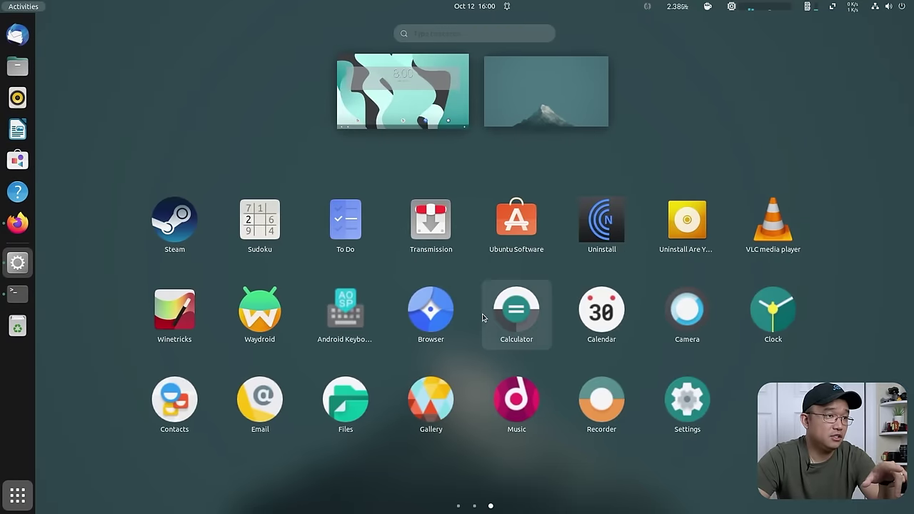
{"action": "left_click", "coordinate": [484, 314]}
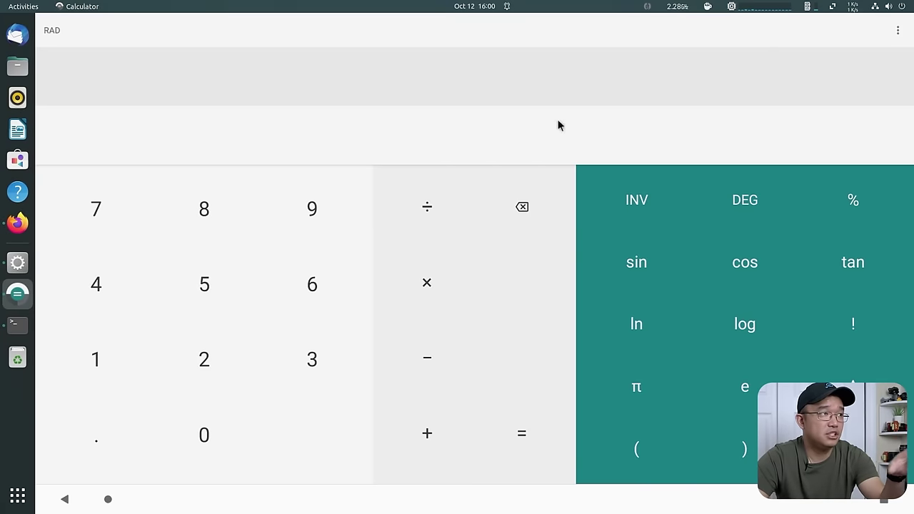
Multiply 855,555 by 6 in Calculator to get 5,133,330.
{"action": "left_click", "coordinate": [245, 246]}
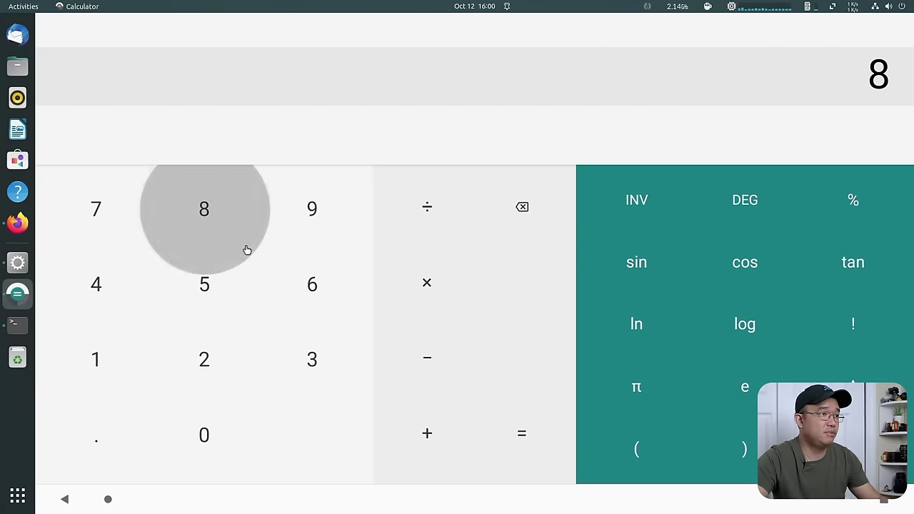
{"action": "left_click", "coordinate": [232, 300]}
{"action": "left_click", "coordinate": [231, 321]}
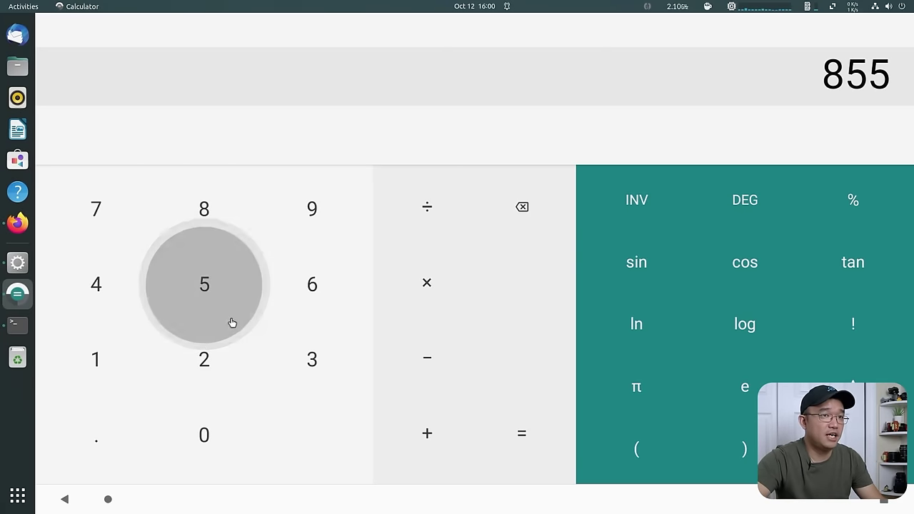
{"action": "left_click", "coordinate": [236, 310]}
{"action": "left_click", "coordinate": [241, 303]}
{"action": "left_click", "coordinate": [245, 298]}
{"action": "left_click", "coordinate": [430, 265]}
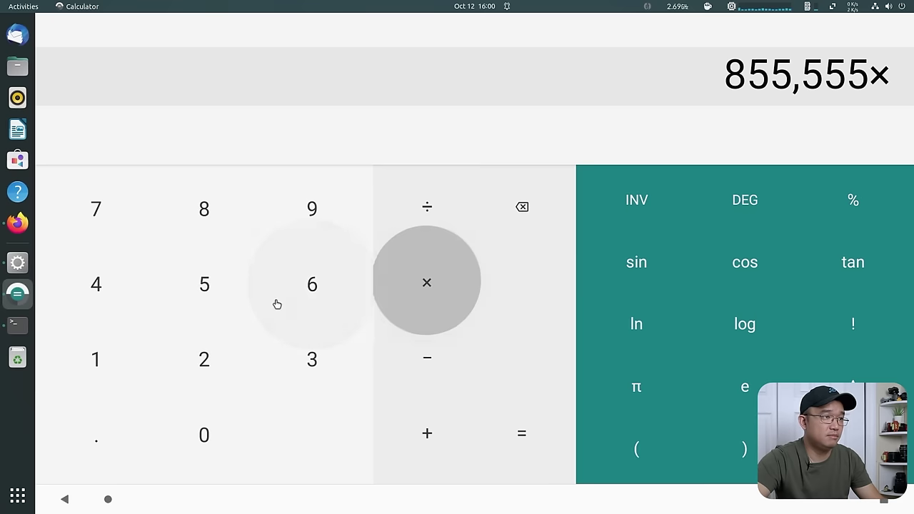
{"action": "left_click", "coordinate": [276, 304]}
{"action": "left_click", "coordinate": [527, 418]}
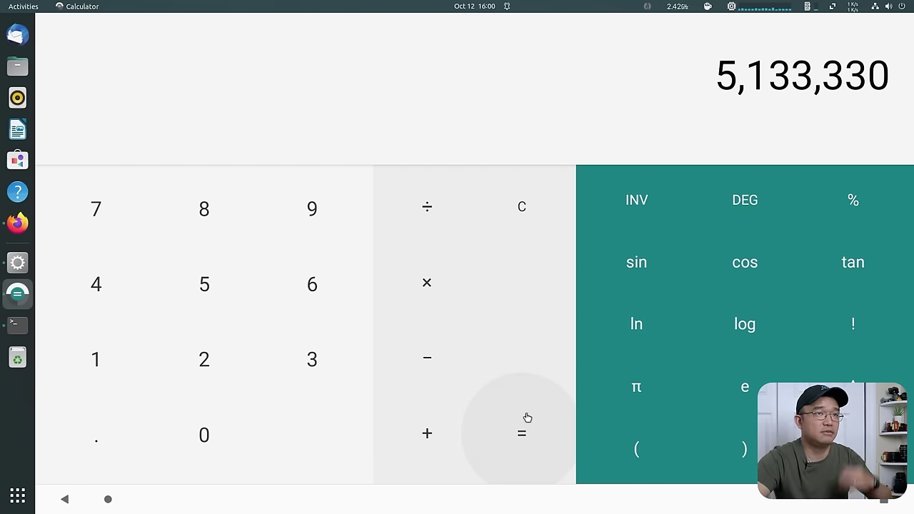
Quit Calculator, return to the Android home screen, and bring up the Ubuntu app grid.
{"action": "left_click", "coordinate": [78, 6]}
{"action": "left_click", "coordinate": [102, 74]}
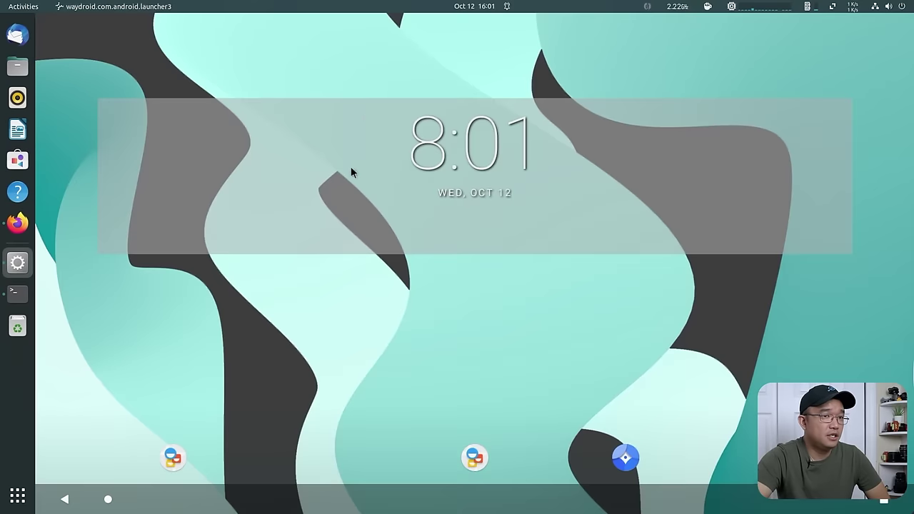
{"action": "left_click", "coordinate": [885, 501]}
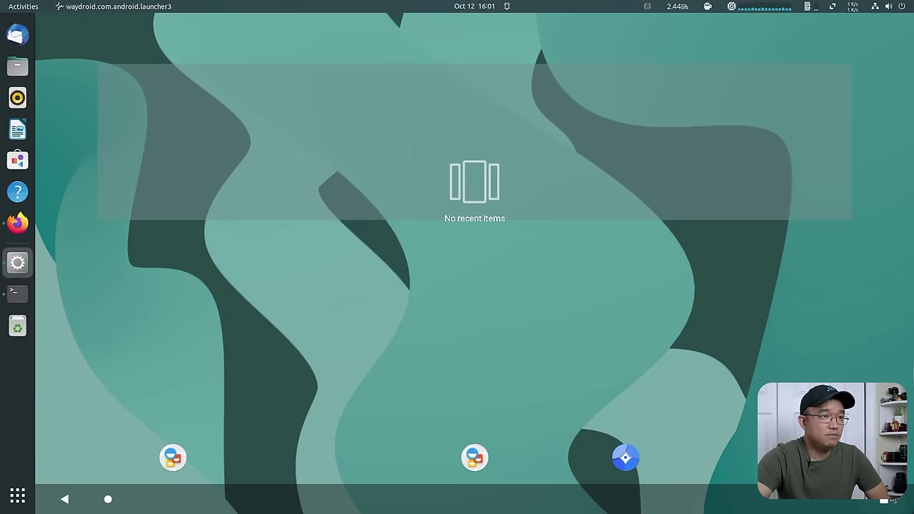
{"action": "left_click", "coordinate": [361, 348]}
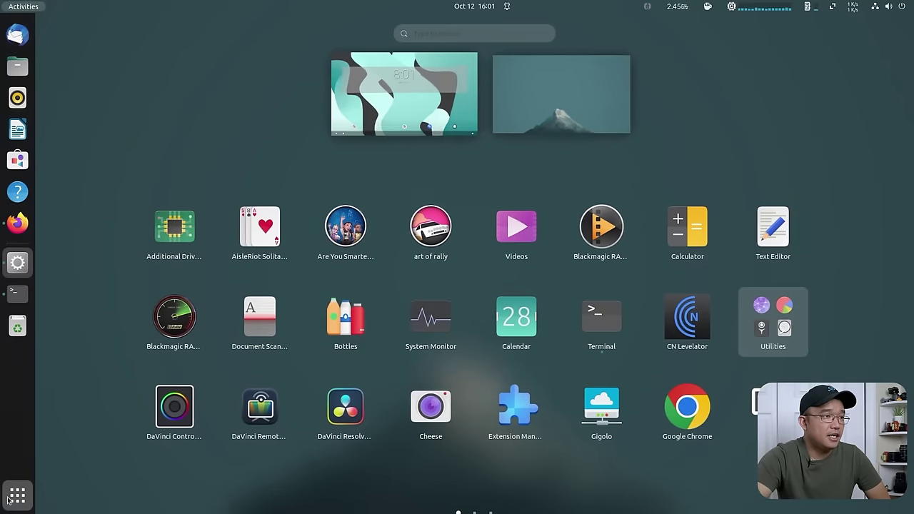
{"action": "left_click", "coordinate": [17, 496]}
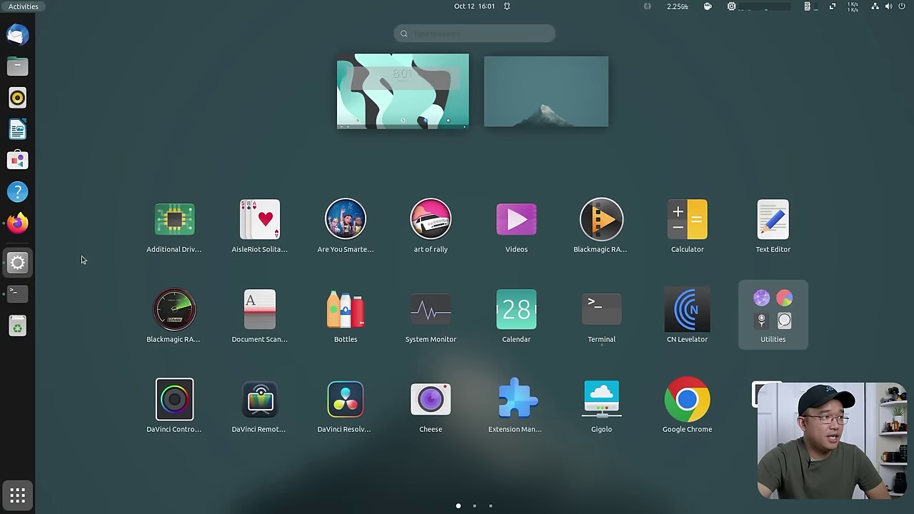
Open the Waydroid docs page 'Install and Run Android Applications' in Firefox.
{"action": "left_click", "coordinate": [17, 224]}
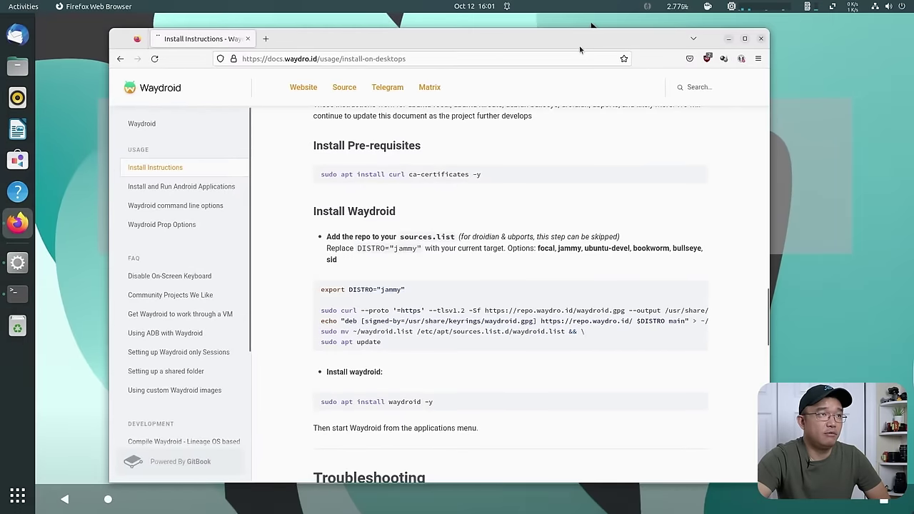
{"action": "left_click_drag", "start_coordinate": [587, 40], "coordinate": [591, 26]}
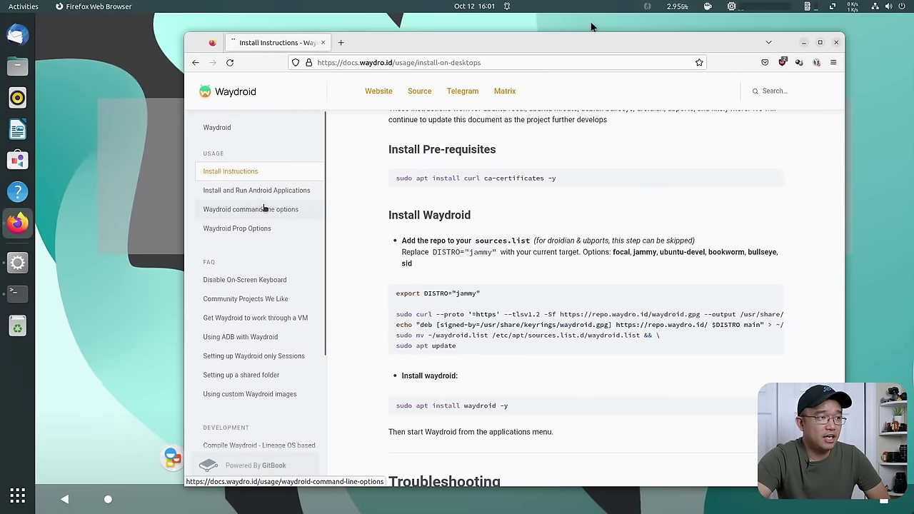
{"action": "left_click", "coordinate": [289, 211]}
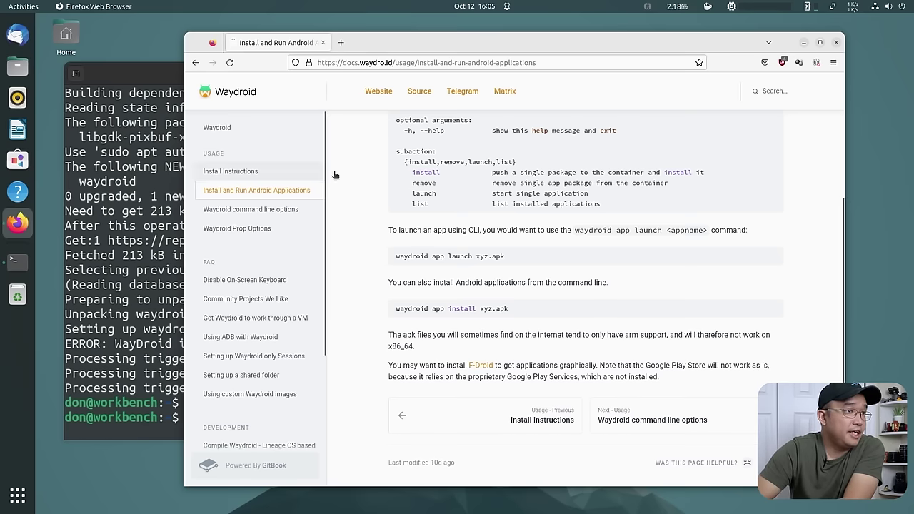
{"action": "scroll", "coordinate": [508, 246], "scroll_direction": "up", "scroll_amount": 5}
{"action": "scroll", "coordinate": [462, 266], "scroll_direction": "down", "scroll_amount": 3}
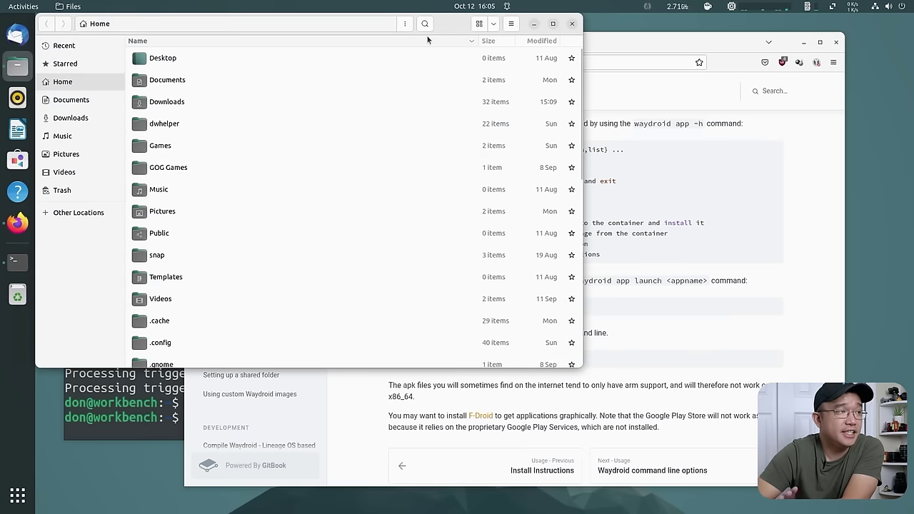
Confirm ppsspp.apk is in the Downloads folder using the file manager.
{"action": "key", "text": "super+e"}
{"action": "double_click", "coordinate": [185, 103]}
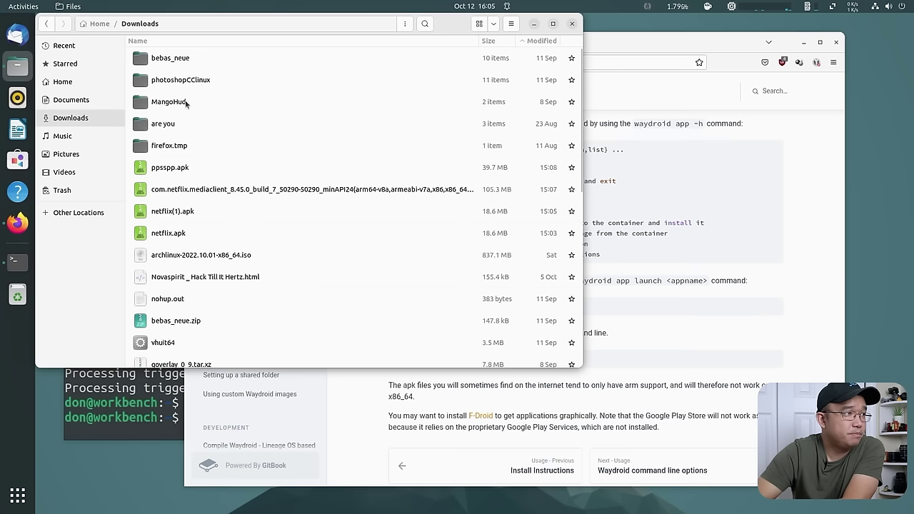
{"action": "left_click", "coordinate": [198, 174]}
{"action": "left_click", "coordinate": [572, 23]}
Run 'waydroid app install ppsspp.apk' from Downloads, which reports the session is stopped.
{"action": "left_click", "coordinate": [121, 354]}
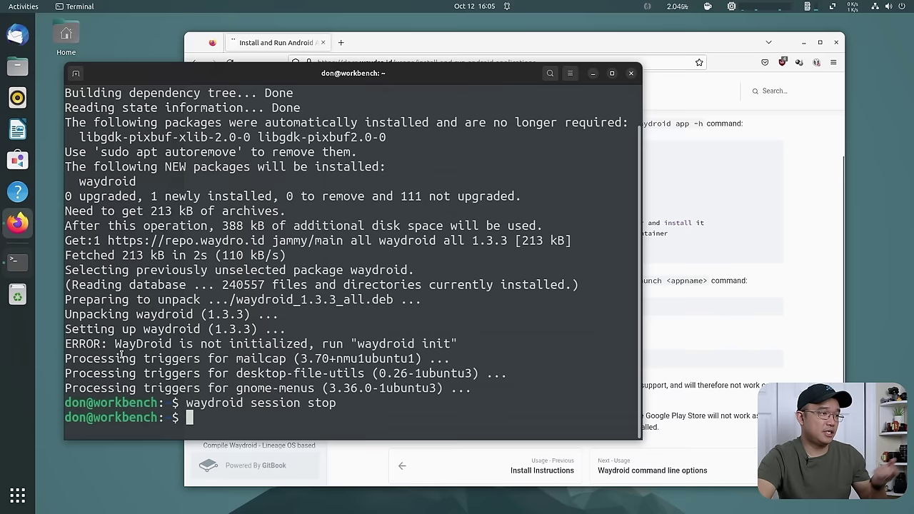
{"action": "type", "text": "cd "}
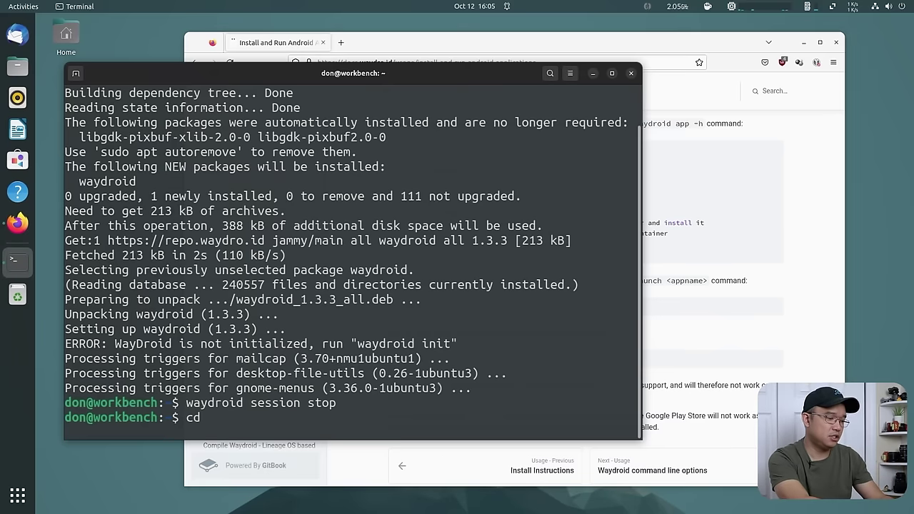
{"action": "type", "text": "Downloads/"}
{"action": "key", "text": "Return"}
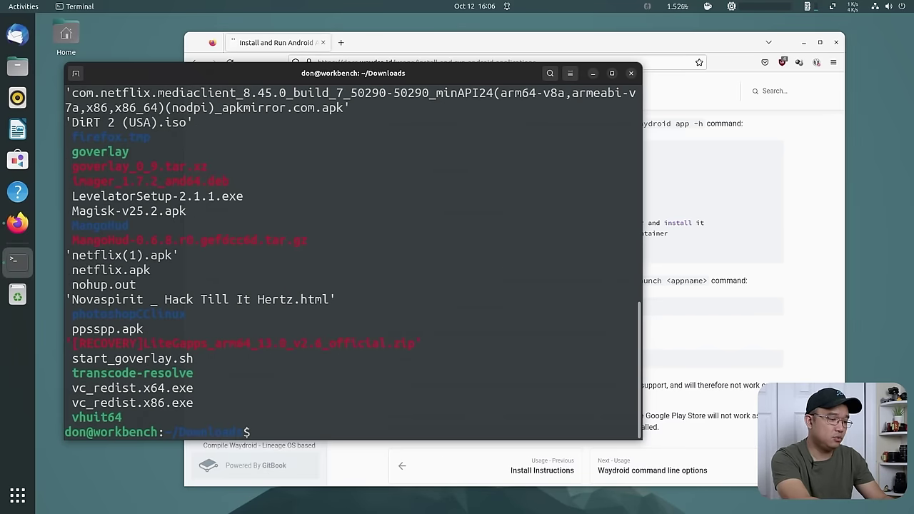
{"action": "type", "text": "waydroi"}
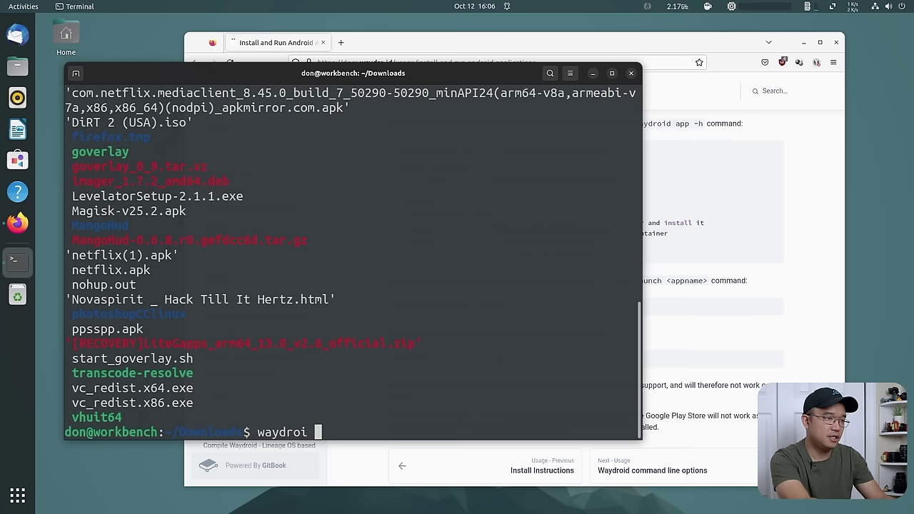
{"action": "type", "text": "d app install "}
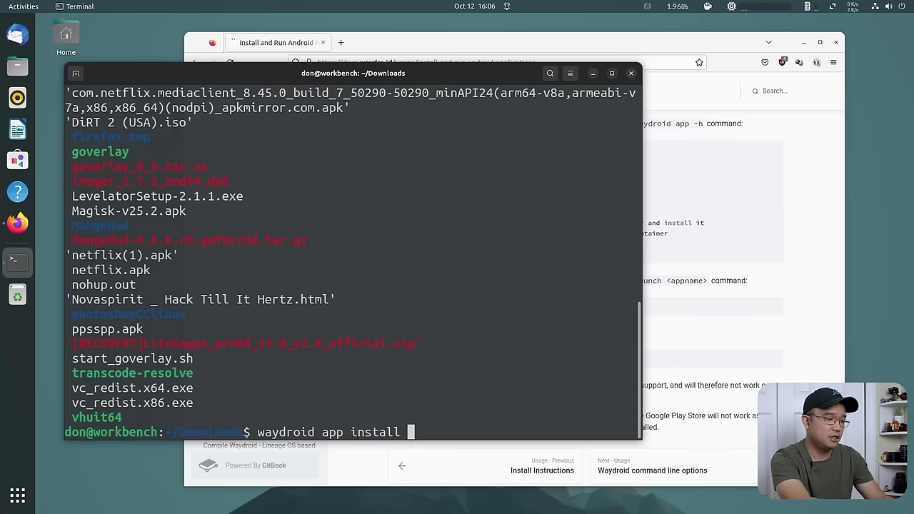
{"action": "type", "text": "ppsspp.apk"}
{"action": "key", "text": "Return"}
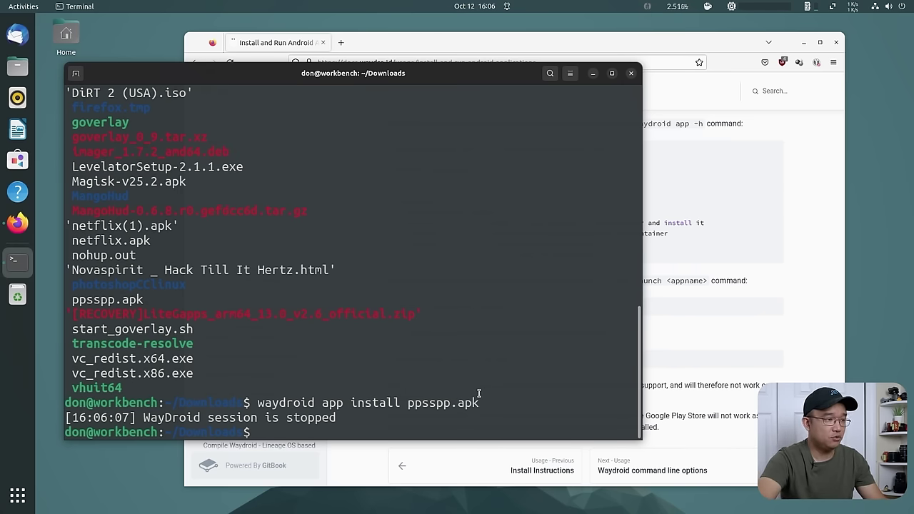
Launch Waydroid from the GNOME app grid.
{"action": "key", "text": "super"}
{"action": "scroll", "coordinate": [418, 249], "scroll_direction": "down", "scroll_amount": 1}
{"action": "scroll", "coordinate": [417, 250], "scroll_direction": "up", "scroll_amount": 1}
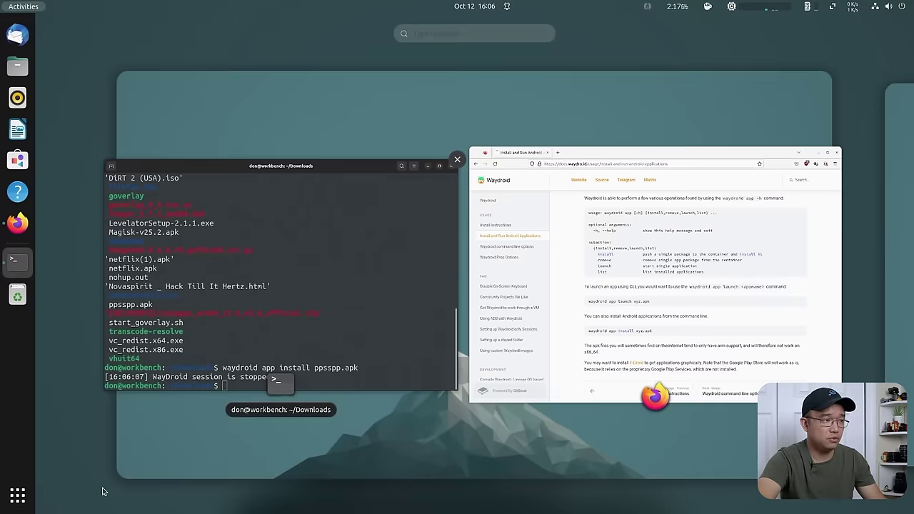
{"action": "key", "text": "super"}
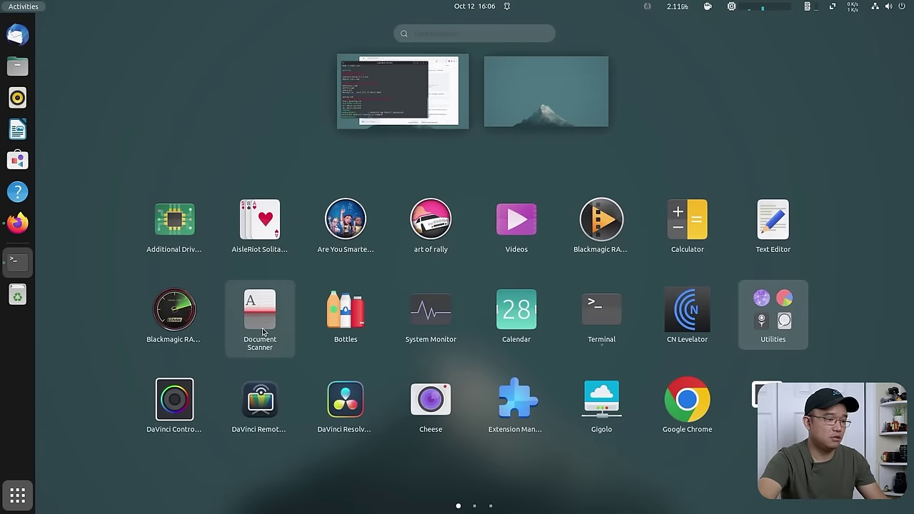
{"action": "type", "text": "wayl"}
{"action": "left_click", "coordinate": [261, 112]}
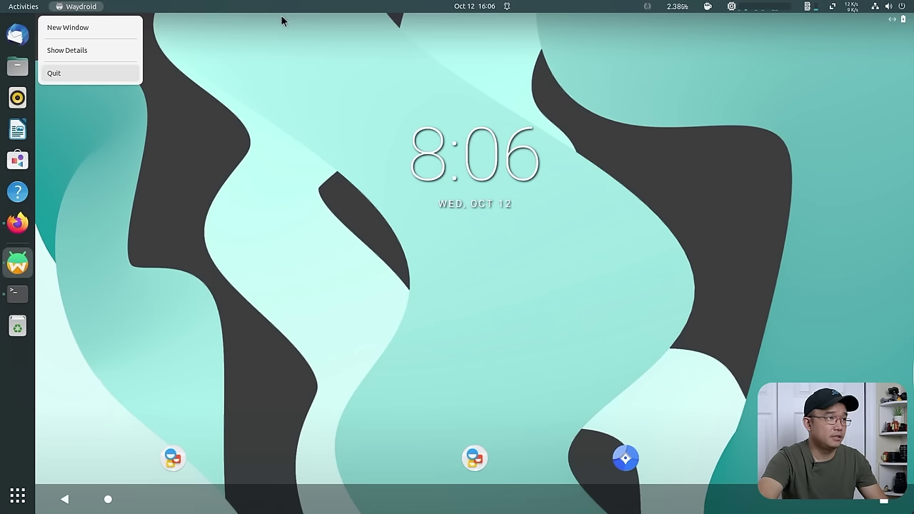
Rerun 'waydroid app install ppsspp.apk' with the session running, then return to the Android window.
{"action": "left_click", "coordinate": [282, 21]}
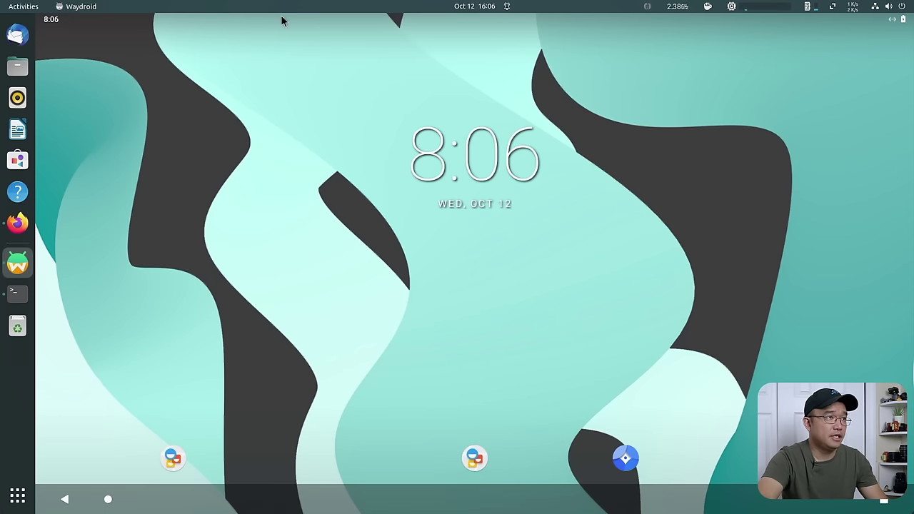
{"action": "key", "text": "alt+Tab"}
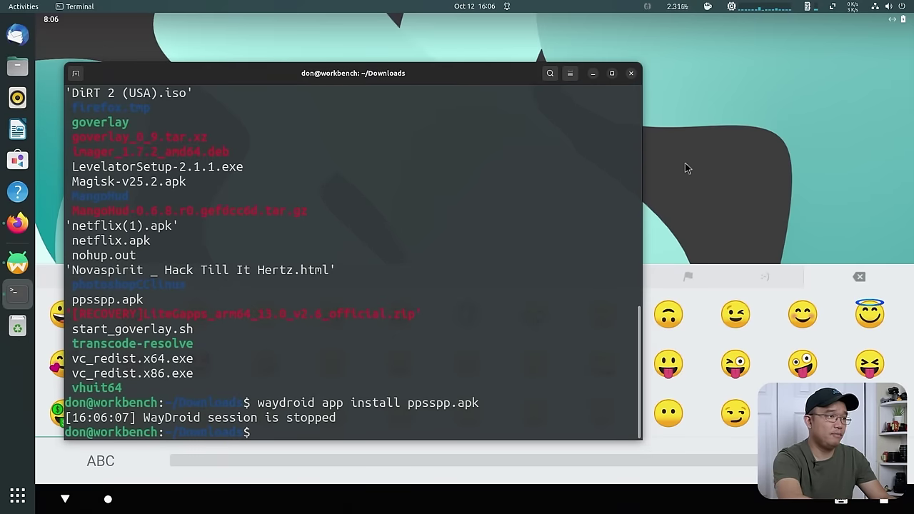
{"action": "key", "text": "Up"}
{"action": "key", "text": "Up"}
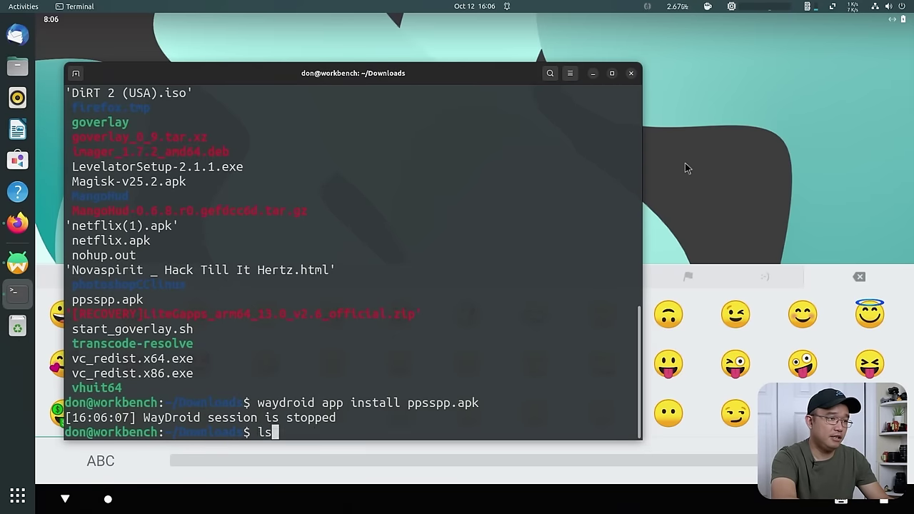
{"action": "key", "text": "Down"}
{"action": "key", "text": "Return"}
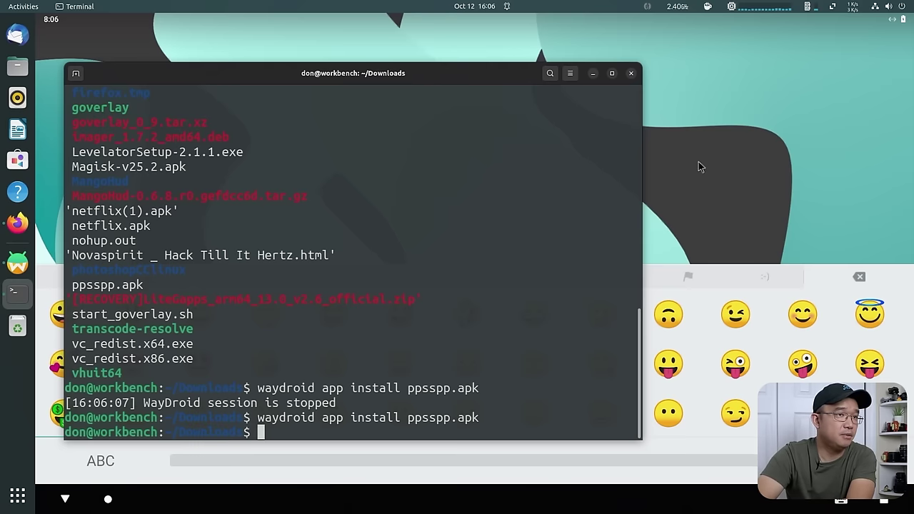
{"action": "left_click", "coordinate": [737, 173]}
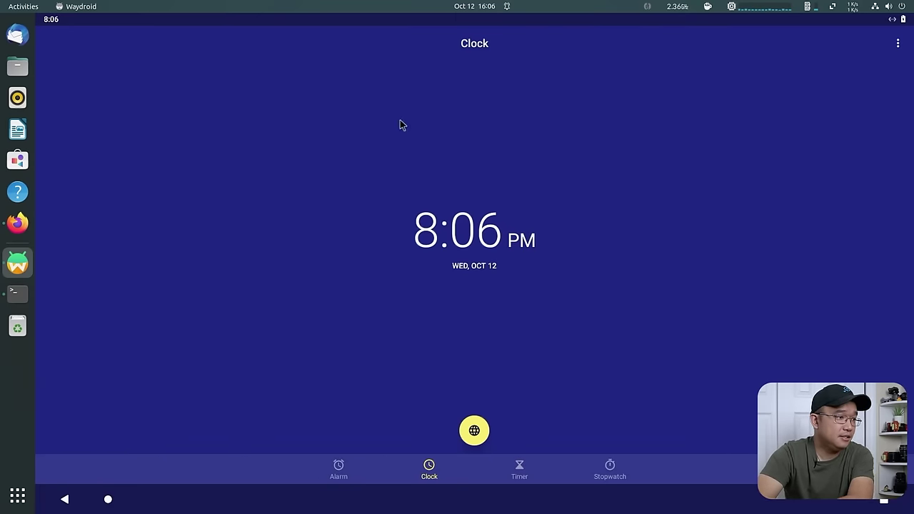
Launch PPSSPP from the Android app drawer, allowing file access and dismissing the full-screen notice.
{"action": "left_click", "coordinate": [84, 500]}
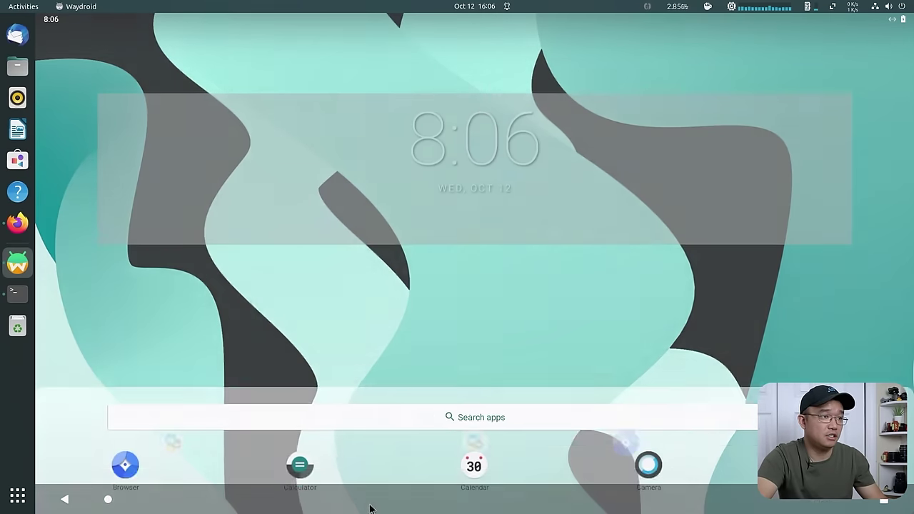
{"action": "left_click_drag", "start_coordinate": [369, 504], "coordinate": [421, 9]}
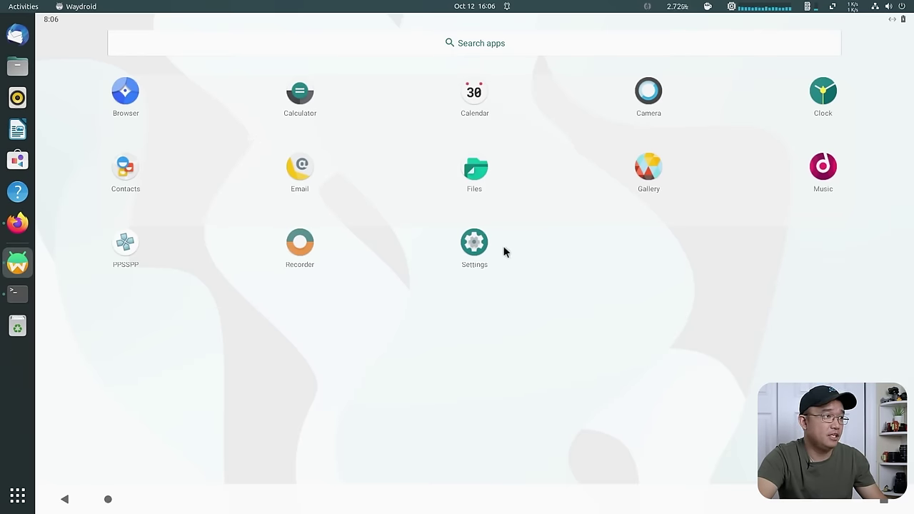
{"action": "left_click", "coordinate": [125, 245]}
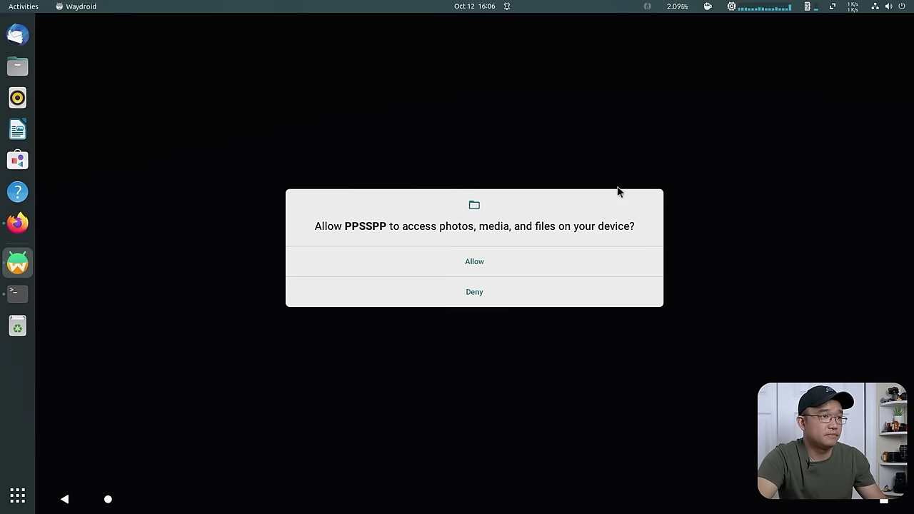
{"action": "left_click", "coordinate": [480, 264]}
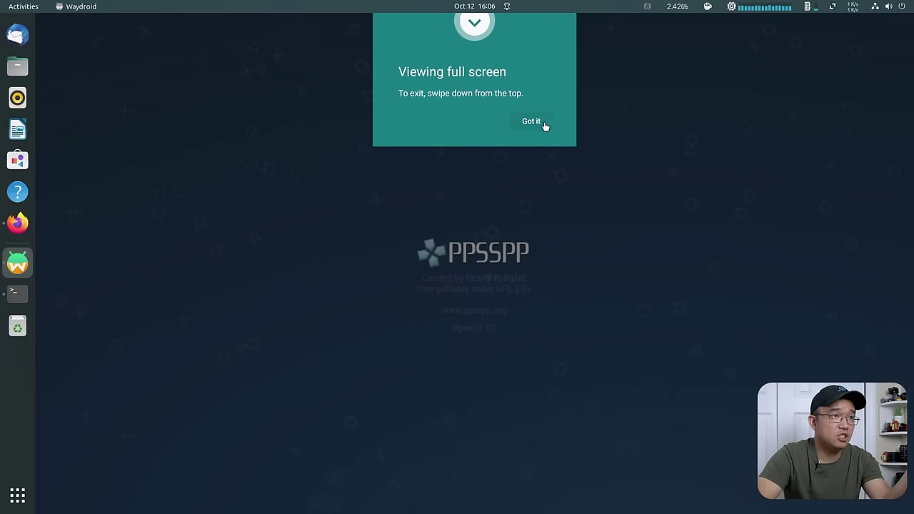
{"action": "left_click", "coordinate": [540, 123]}
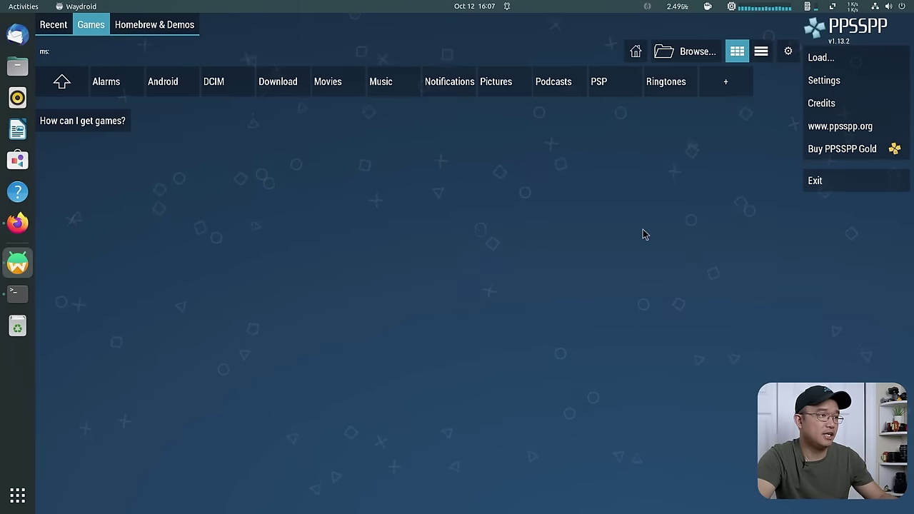
{"action": "key", "text": "super"}
{"action": "left_click", "coordinate": [405, 219]}
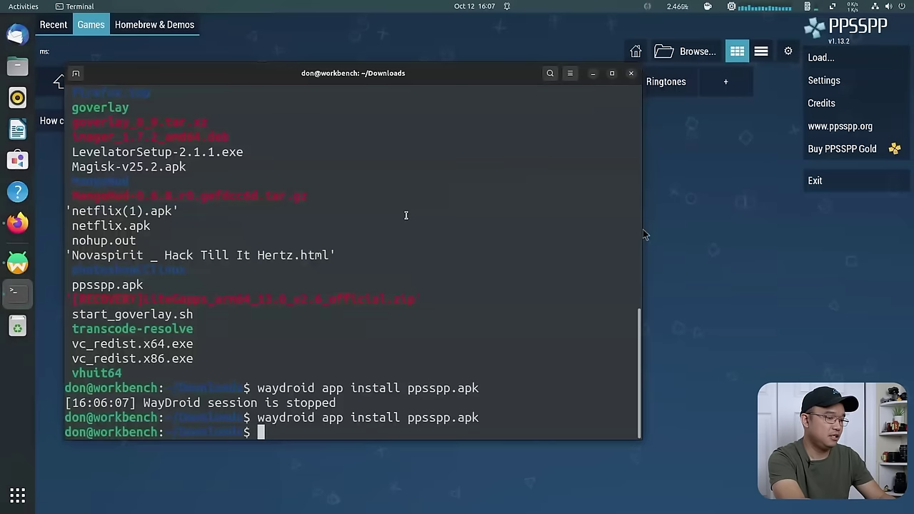
Run nvidia-smi to confirm driver 515.65.01 with CUDA 11.7, then return to PPSSPP.
{"action": "type", "text": "nvidia-smi"}
{"action": "key", "text": "Return"}
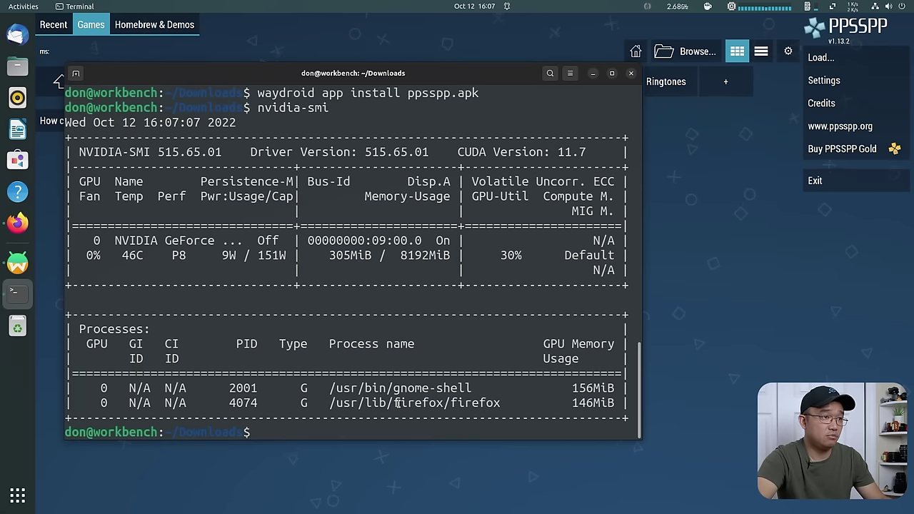
{"action": "left_click", "coordinate": [724, 318]}
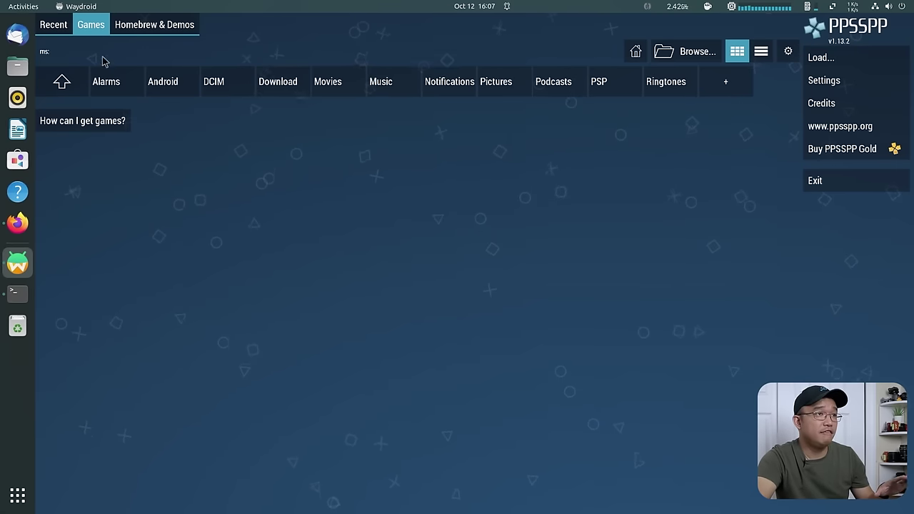
Browse PPSSPP's Games tab up to the filesystem root, then back to its home folder.
{"action": "left_click", "coordinate": [79, 94]}
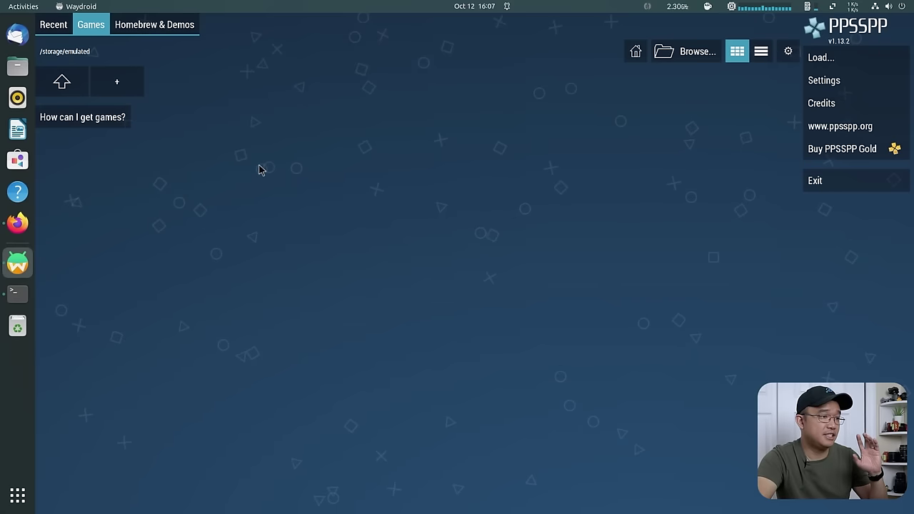
{"action": "left_click", "coordinate": [62, 83]}
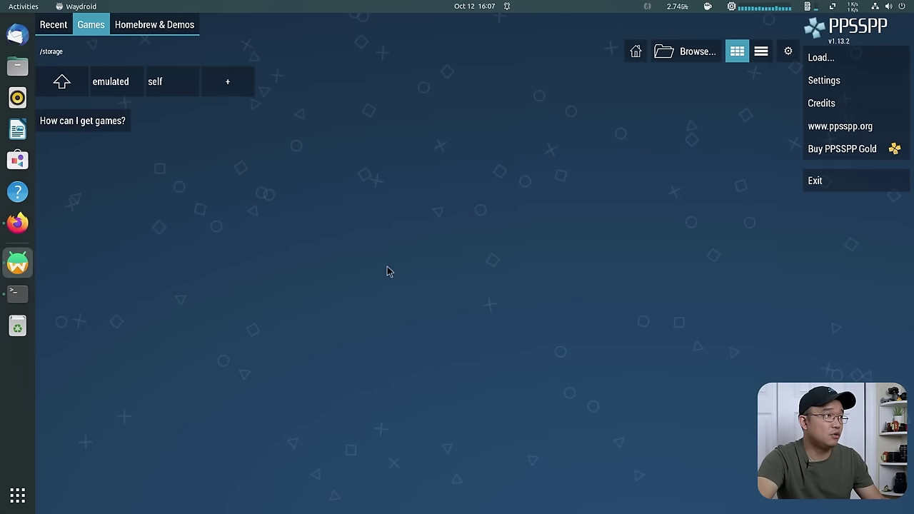
{"action": "left_click", "coordinate": [62, 83]}
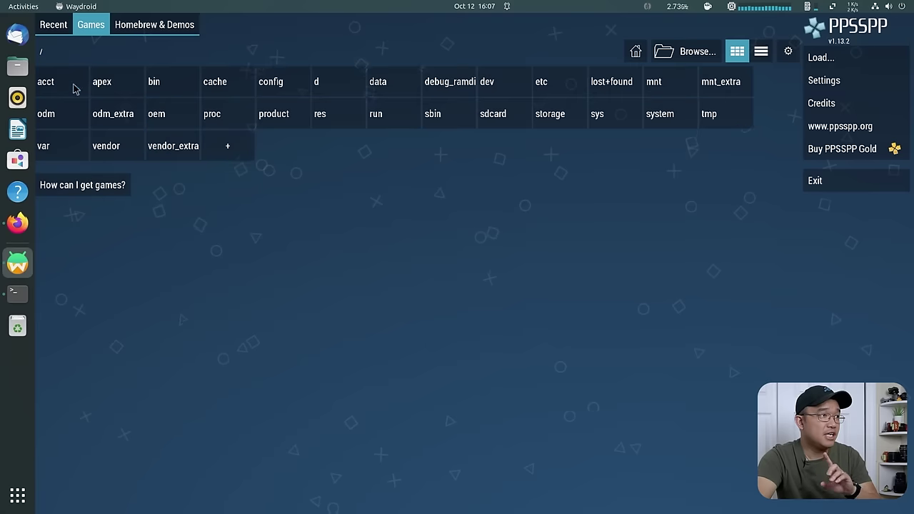
{"action": "left_click", "coordinate": [547, 115]}
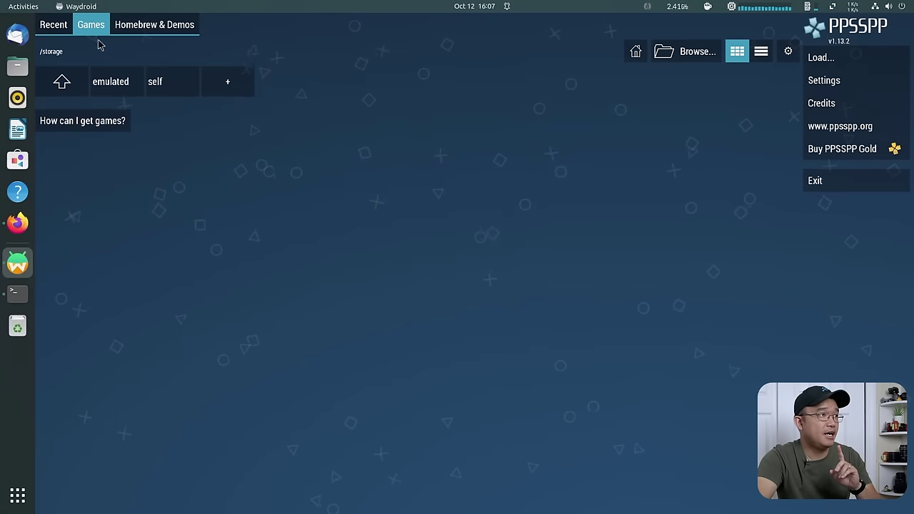
{"action": "left_click", "coordinate": [56, 27]}
{"action": "left_click", "coordinate": [87, 28]}
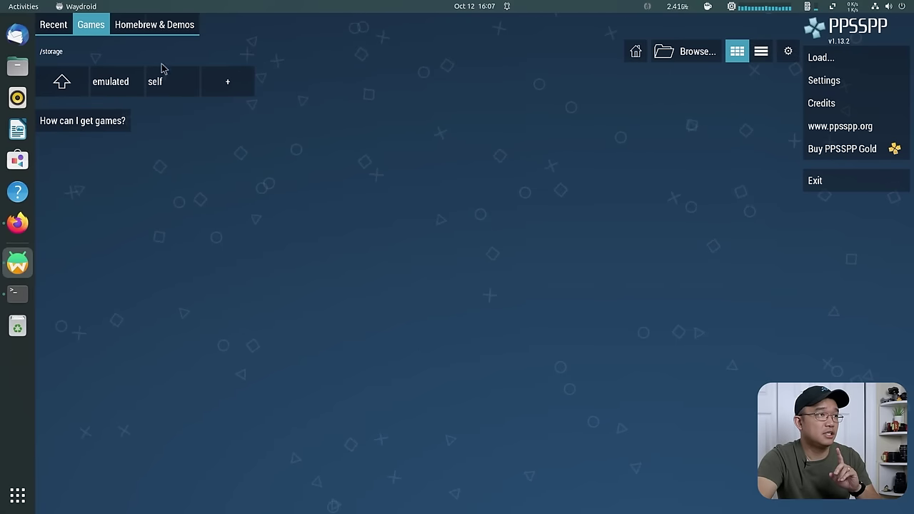
{"action": "left_click", "coordinate": [638, 52]}
Check that DiRT 2 (USA).iso is in the Home Downloads folder.
{"action": "key", "text": "alt+Tab"}
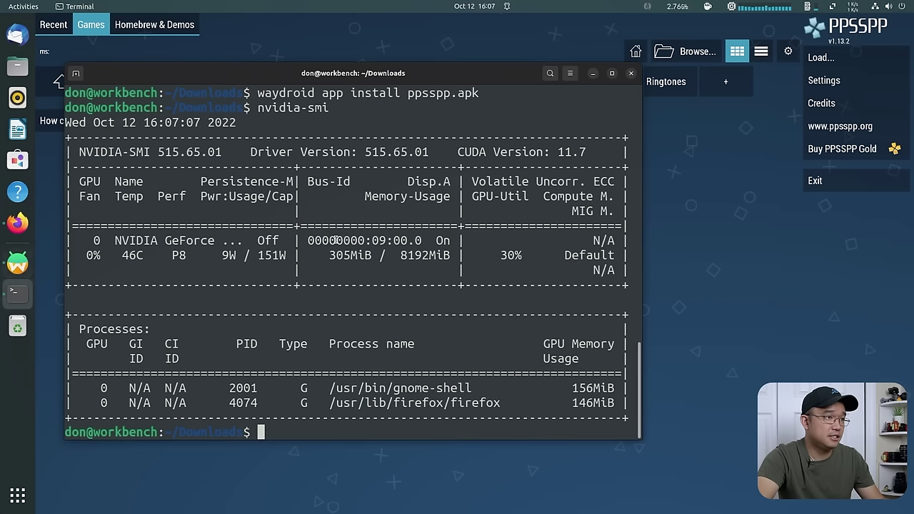
{"action": "left_click", "coordinate": [17, 65]}
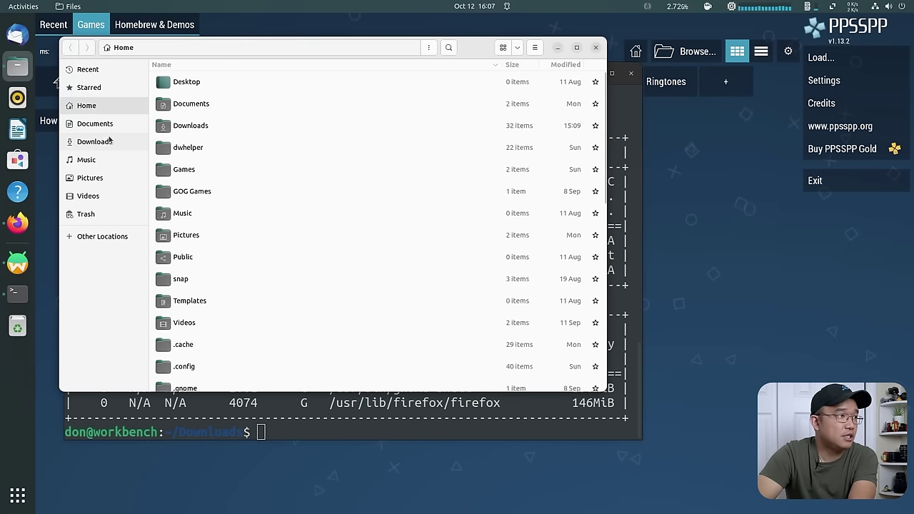
{"action": "left_click", "coordinate": [107, 142]}
{"action": "scroll", "coordinate": [222, 305], "scroll_direction": "down", "scroll_amount": 10}
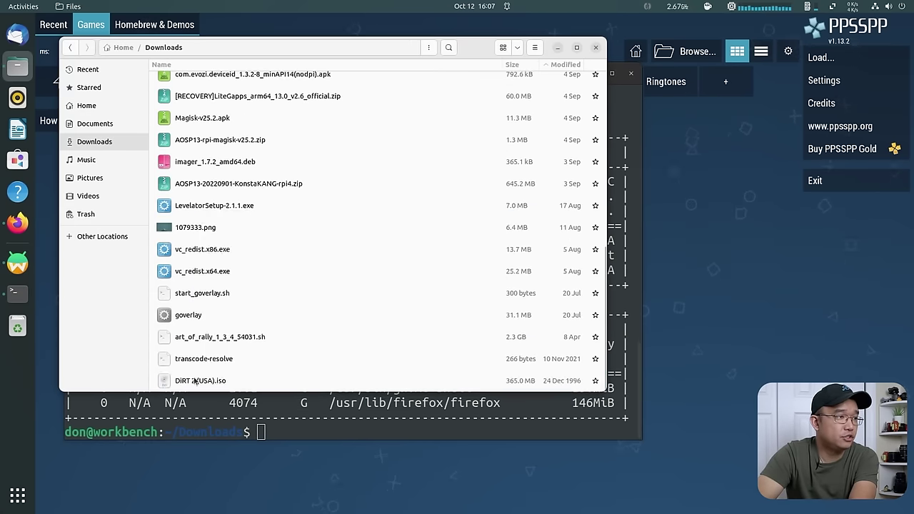
{"action": "right_click", "coordinate": [194, 382]}
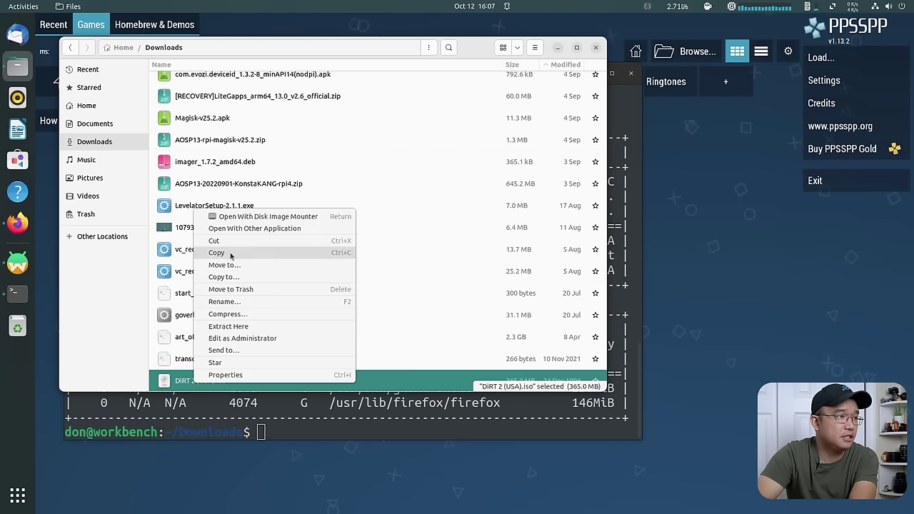
{"action": "key", "text": "Escape"}
Navigate Files to ~/.local/share/waydroid/data.
{"action": "left_click", "coordinate": [109, 106]}
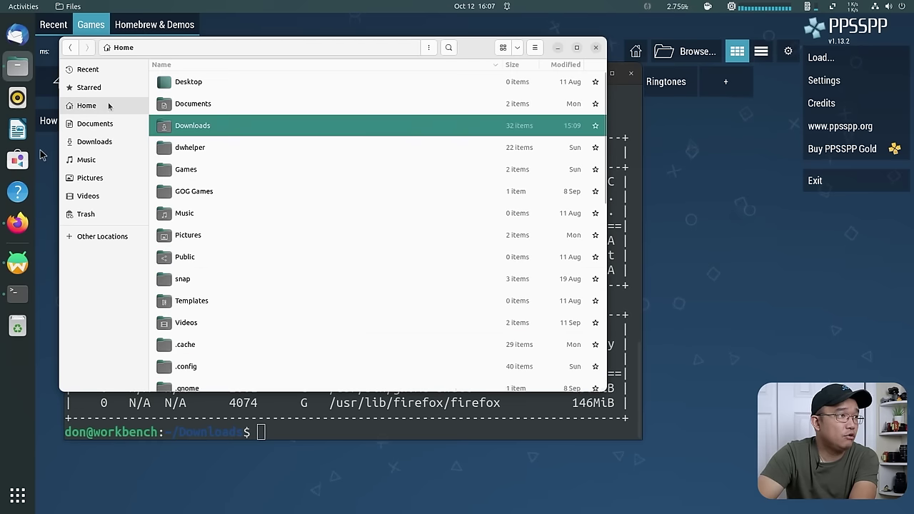
{"action": "scroll", "coordinate": [222, 223], "scroll_direction": "down", "scroll_amount": 5}
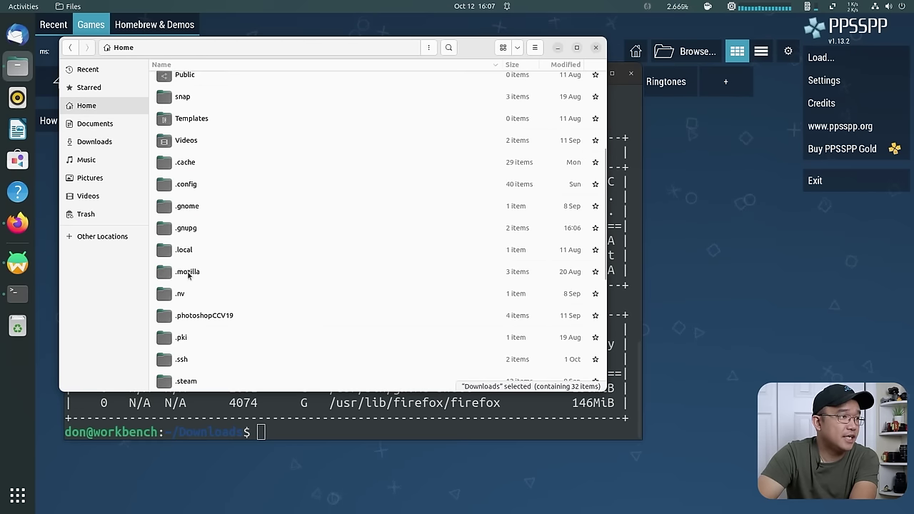
{"action": "scroll", "coordinate": [190, 278], "scroll_direction": "down", "scroll_amount": 3}
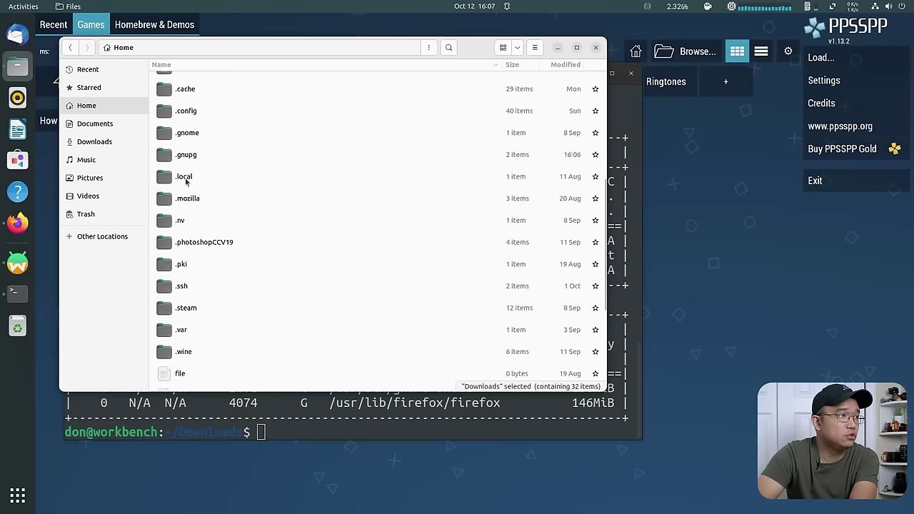
{"action": "double_click", "coordinate": [185, 178]}
{"action": "double_click", "coordinate": [180, 86]}
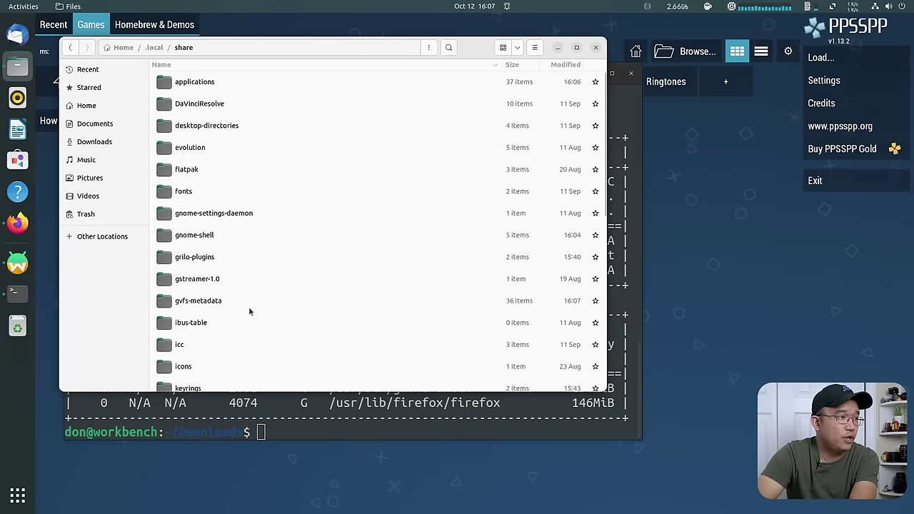
{"action": "scroll", "coordinate": [246, 311], "scroll_direction": "down", "scroll_amount": 5}
{"action": "scroll", "coordinate": [195, 286], "scroll_direction": "down", "scroll_amount": 3}
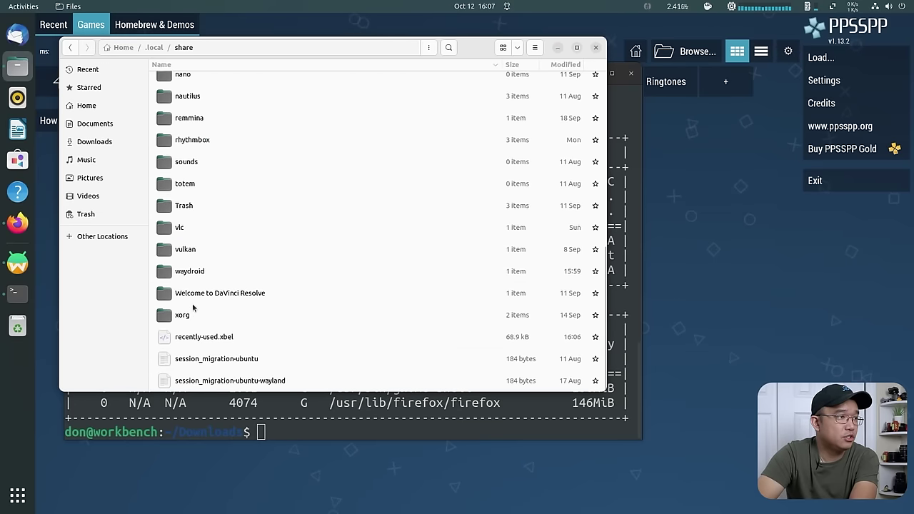
{"action": "double_click", "coordinate": [191, 272]}
{"action": "double_click", "coordinate": [183, 84]}
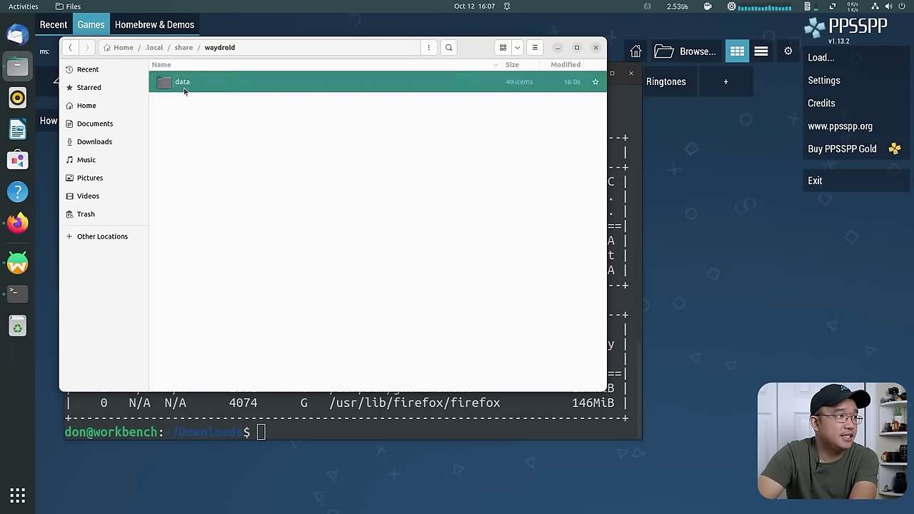
{"action": "scroll", "coordinate": [214, 261], "scroll_direction": "down", "scroll_amount": 5}
{"action": "scroll", "coordinate": [215, 261], "scroll_direction": "down", "scroll_amount": 2}
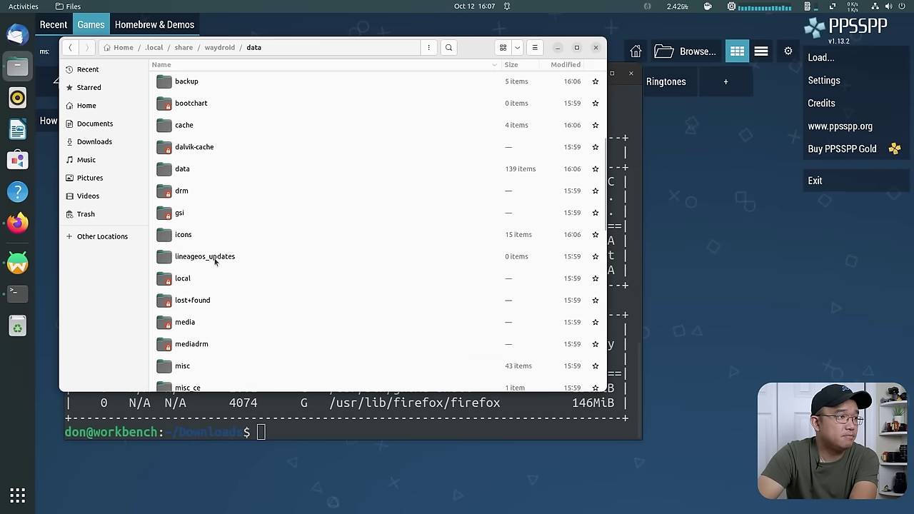
Authenticate as administrator and open media/0/Download inside Waydroid's data folder.
{"action": "double_click", "coordinate": [187, 285]}
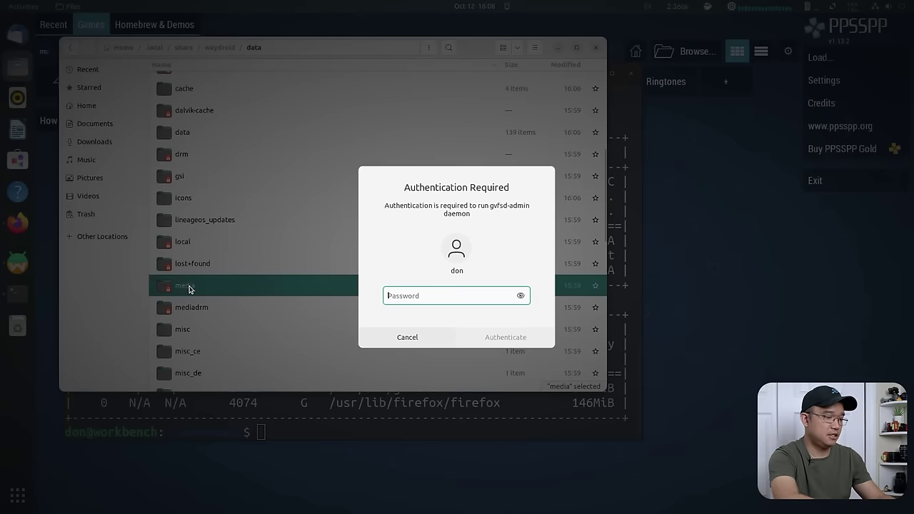
{"action": "key", "text": "Return"}
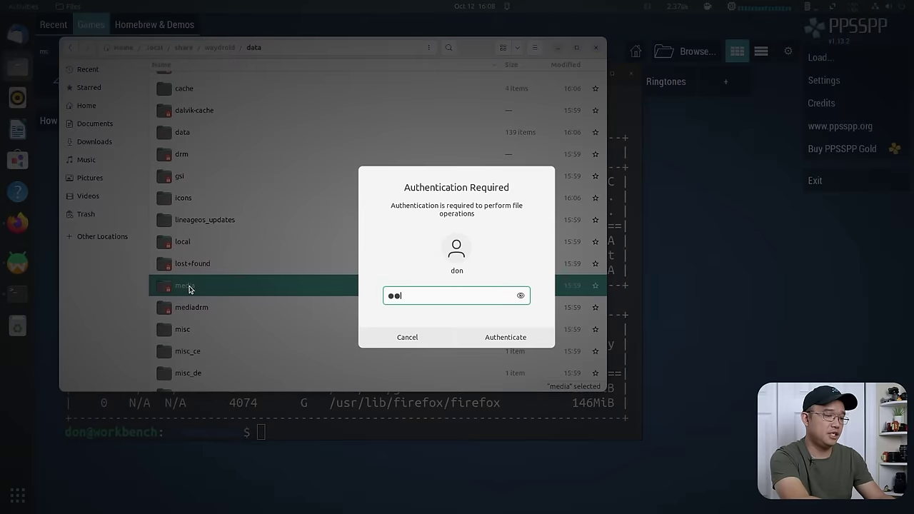
{"action": "key", "text": "Return"}
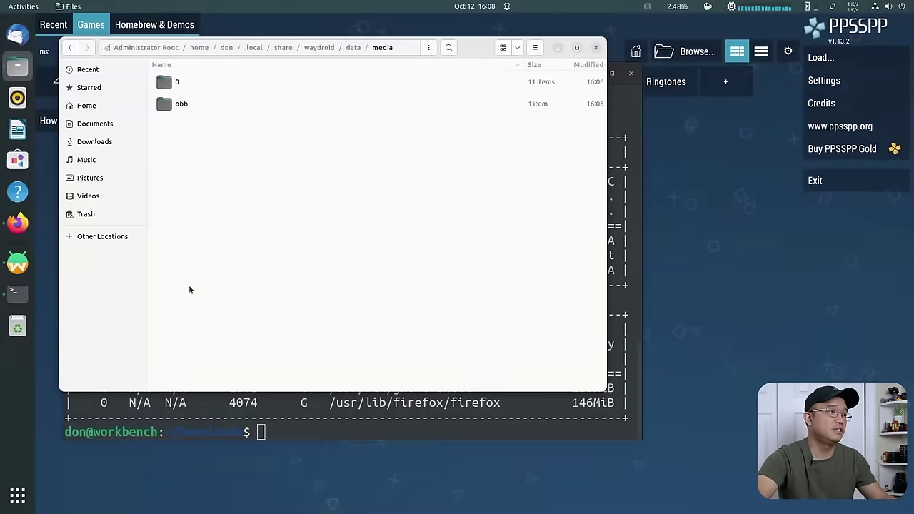
{"action": "double_click", "coordinate": [166, 81]}
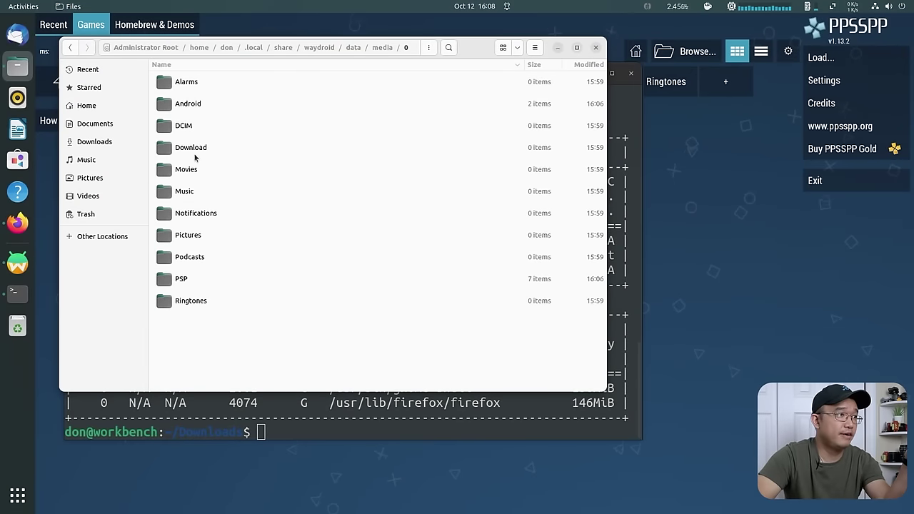
{"action": "double_click", "coordinate": [195, 154]}
Paste the copied DiRT 2 ISO into the Download folder and return to PPSSPP.
{"action": "right_click", "coordinate": [293, 172]}
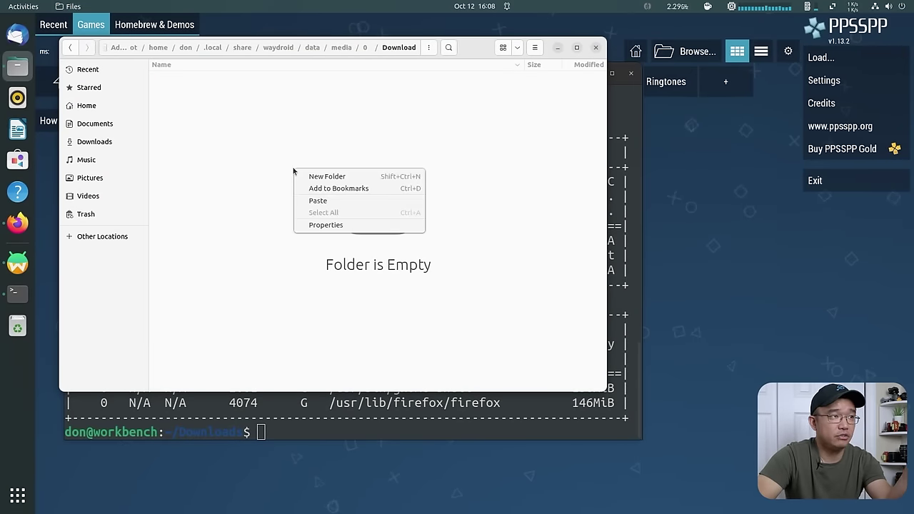
{"action": "left_click", "coordinate": [327, 200]}
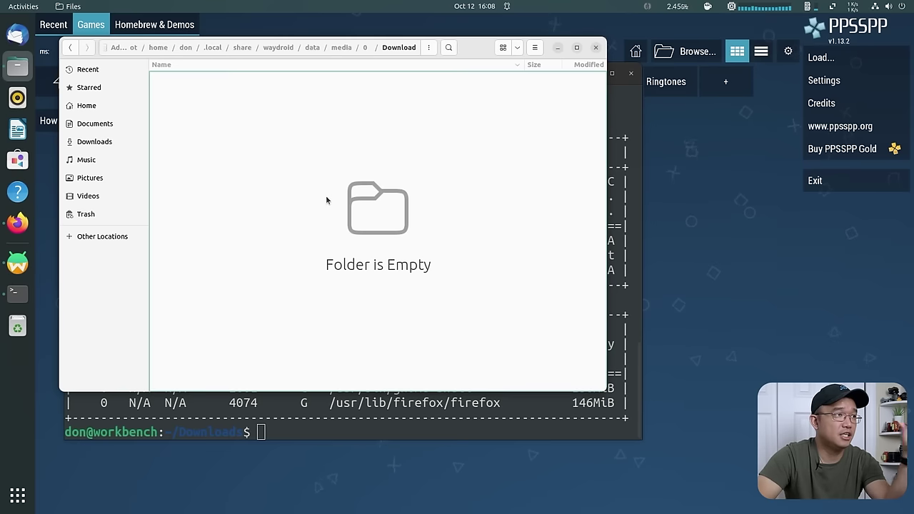
{"action": "left_click", "coordinate": [691, 175]}
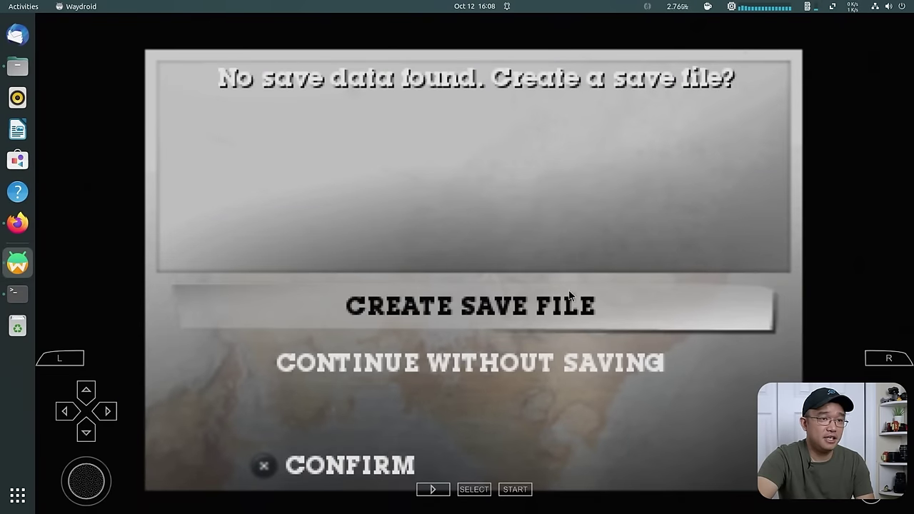
Create the DiRT 2 save file and acknowledge the success message.
{"action": "key", "text": "Return"}
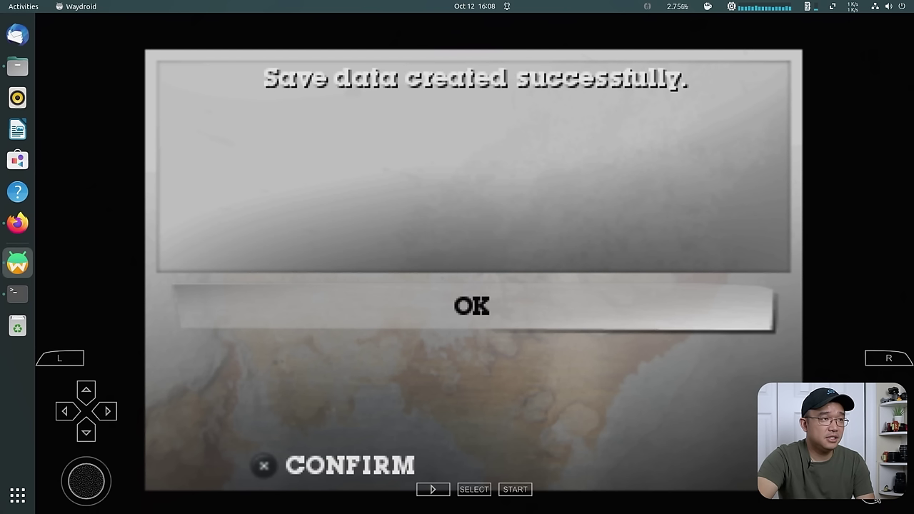
{"action": "key", "text": "Return"}
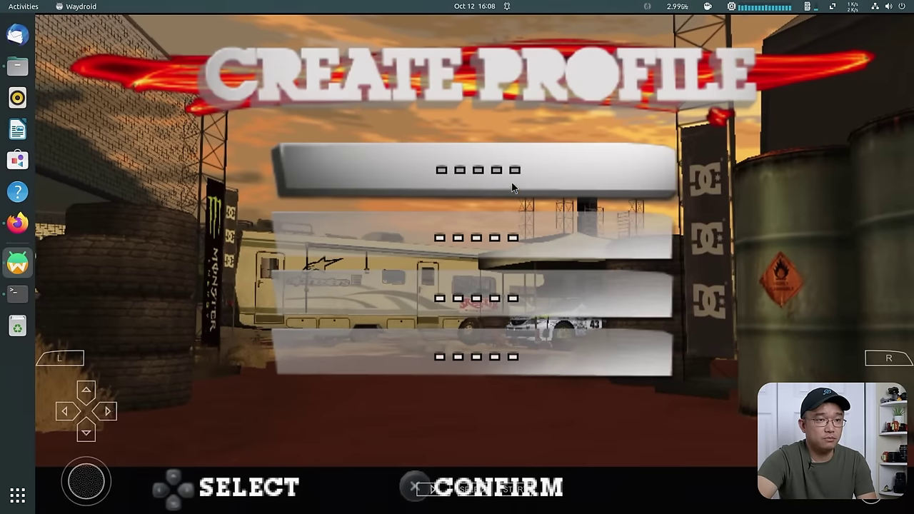
Name the empty profile slot AAAAA with the on-screen letter keyboard and confirm it.
{"action": "key", "text": "z"}
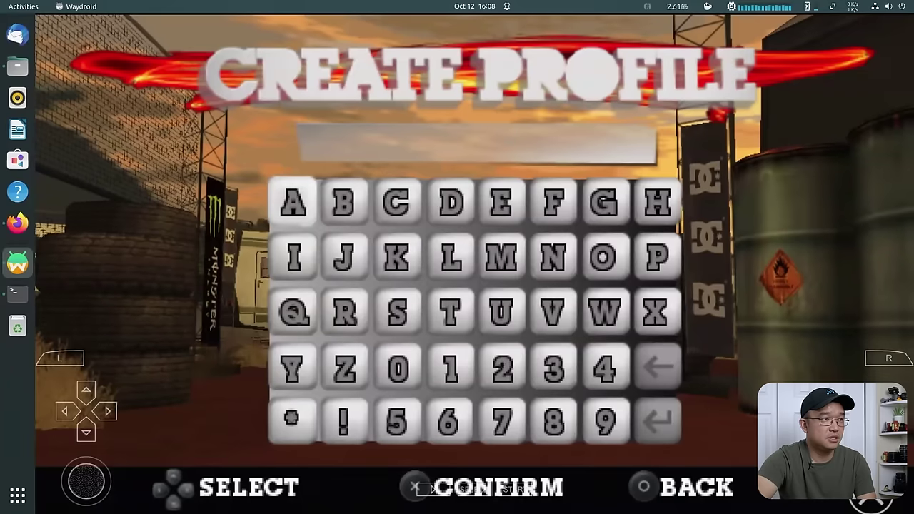
{"action": "key", "text": "z"}
{"action": "key", "text": "z"}
{"action": "key", "text": "z"}
{"action": "key", "text": "z"}
{"action": "key", "text": "z"}
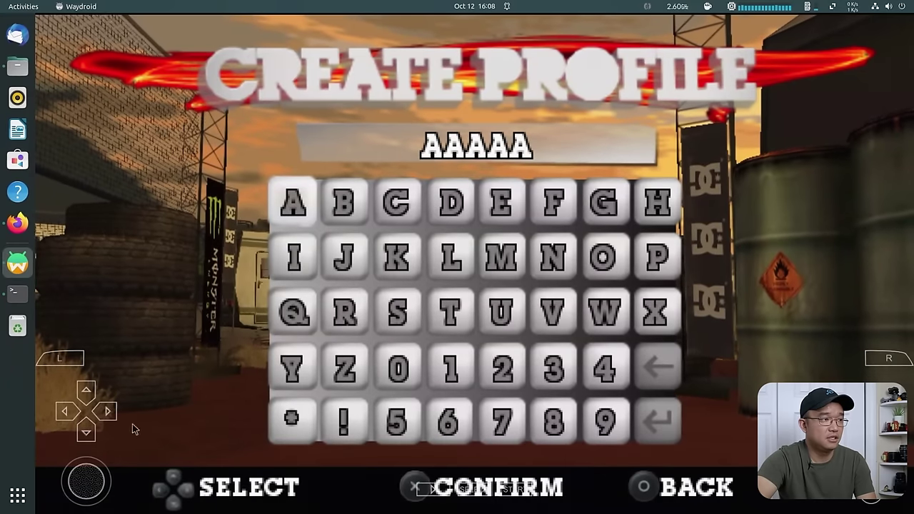
{"action": "left_click", "coordinate": [64, 413]}
{"action": "left_click", "coordinate": [86, 390]}
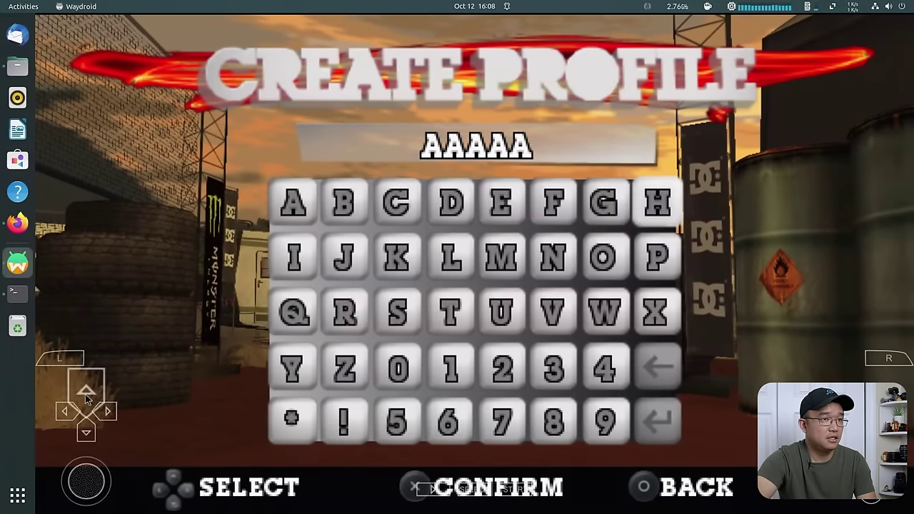
{"action": "key", "text": "z"}
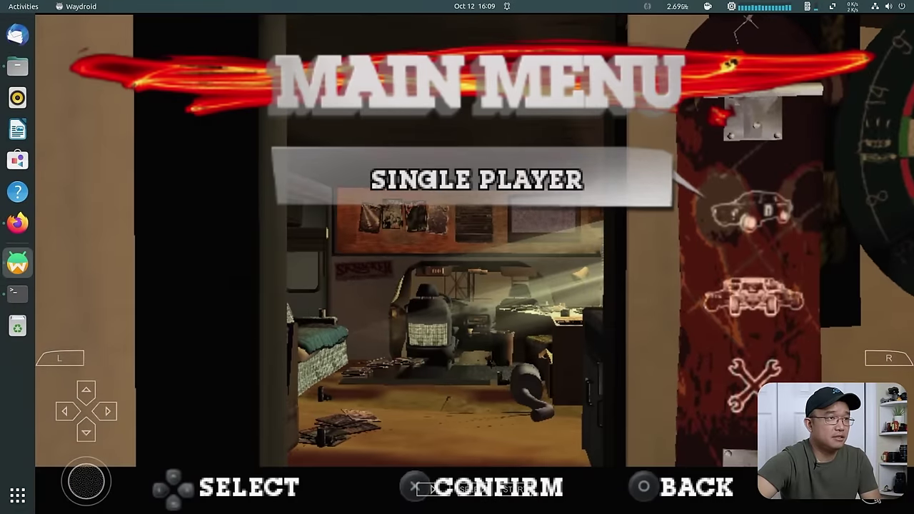
Start The Meat Grinder's USA Circuit race in the 350Z via World Tour's Clubman Tour.
{"action": "key", "text": "Return"}
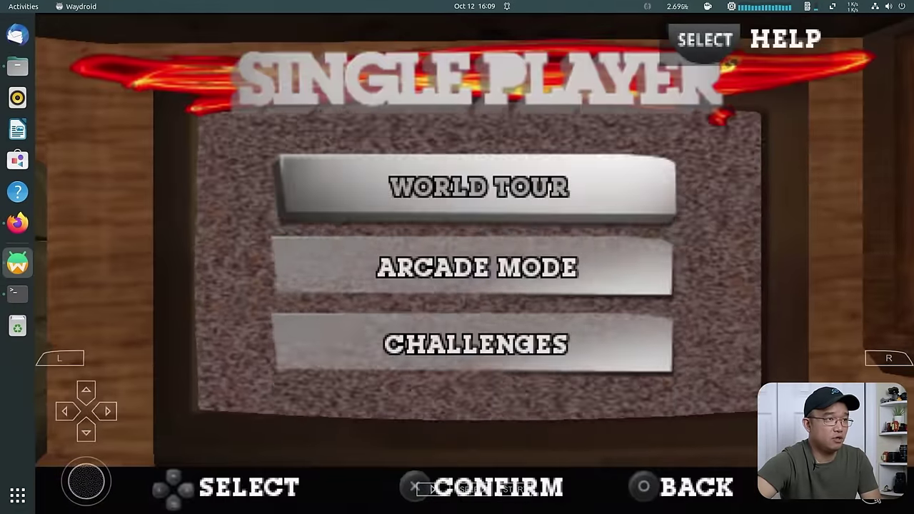
{"action": "key", "text": "Return"}
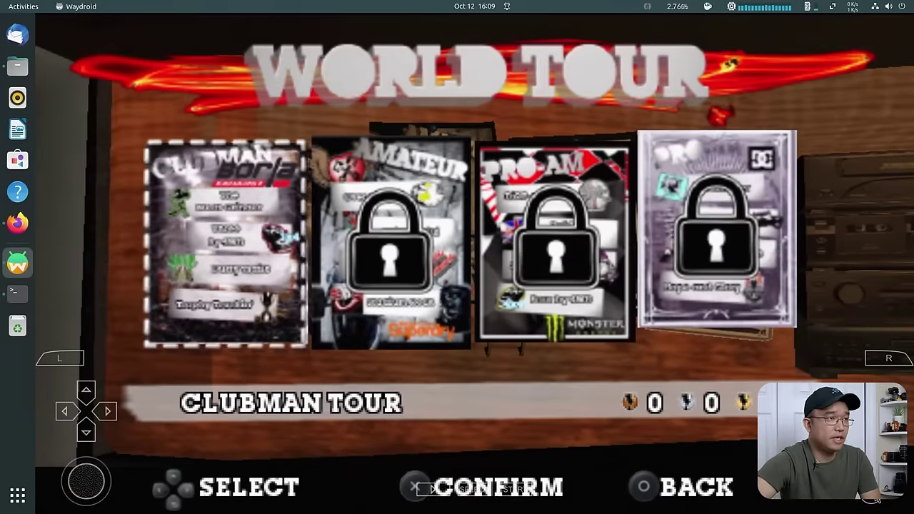
{"action": "key", "text": "Right"}
{"action": "key", "text": "Return"}
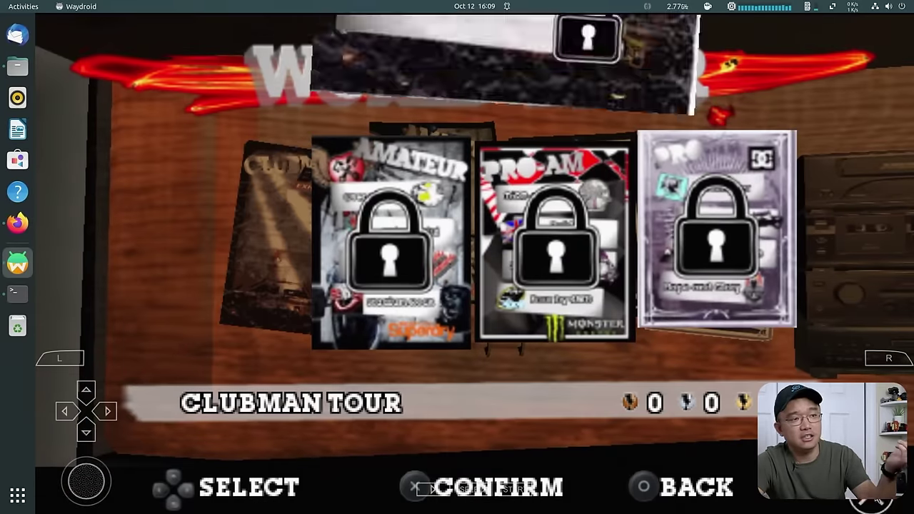
{"action": "key", "text": "Return"}
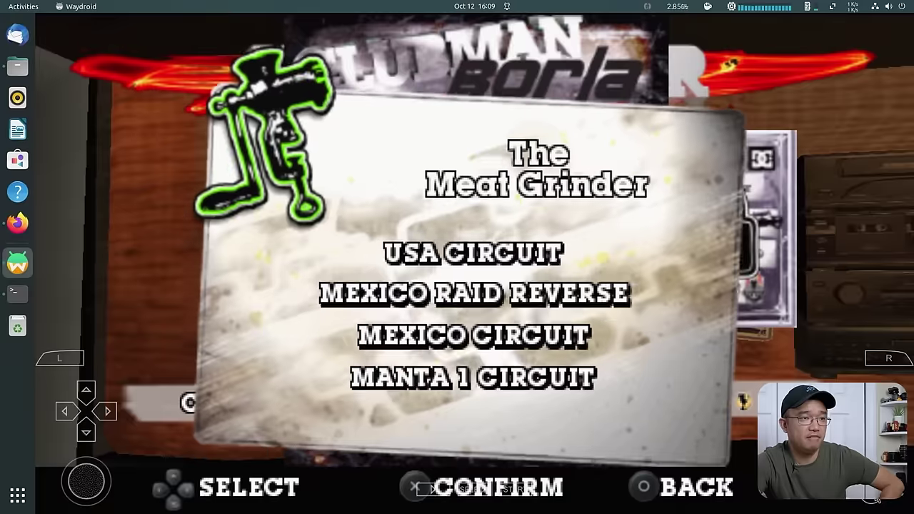
{"action": "key", "text": "Return"}
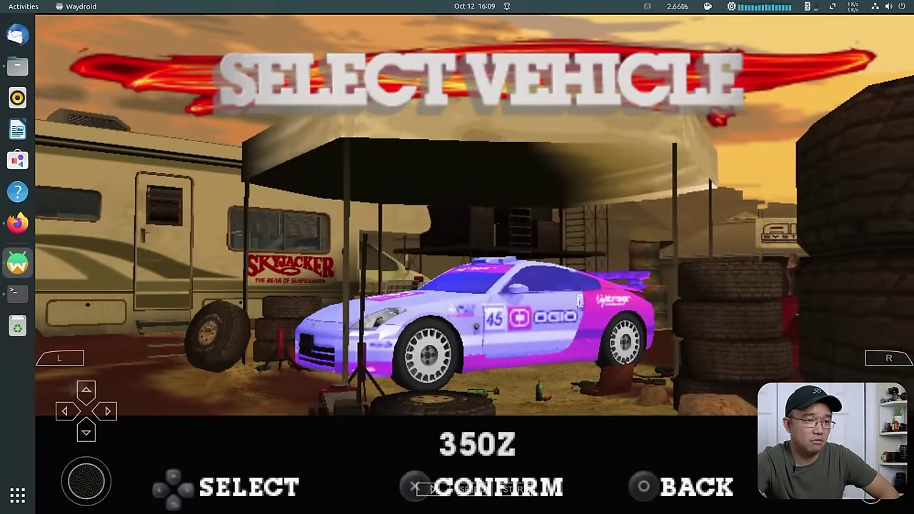
{"action": "key", "text": "Return"}
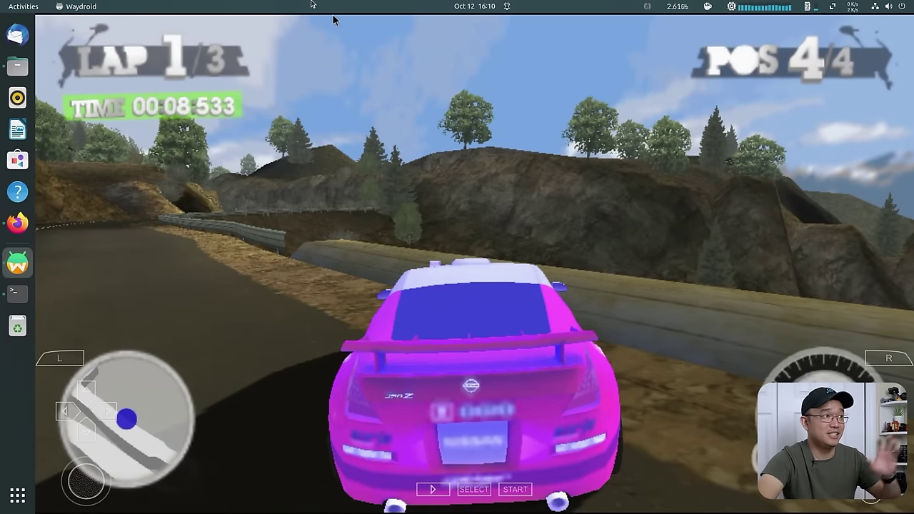
{"action": "left_click_drag", "start_coordinate": [333, 20], "coordinate": [398, 208]}
Leave the game for the Android home screen and app drawer, then the desktop application overview.
{"action": "left_click", "coordinate": [107, 500]}
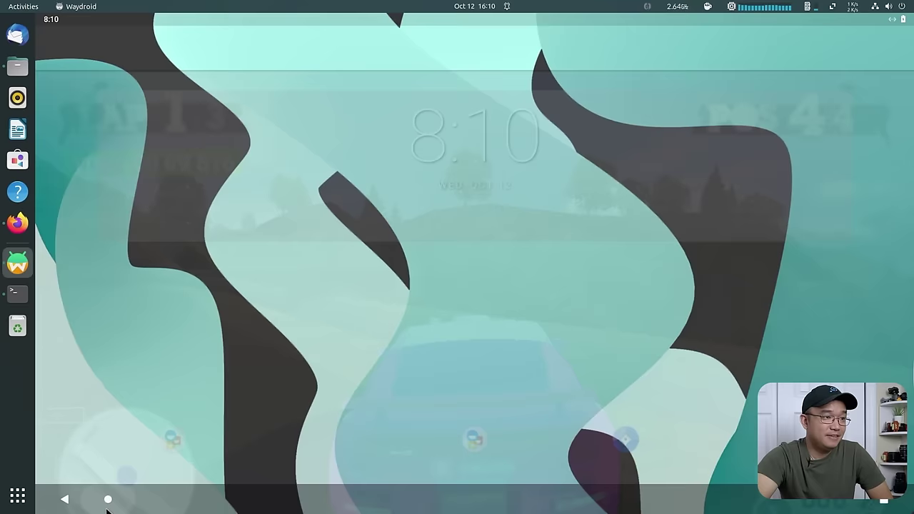
{"action": "left_click_drag", "start_coordinate": [534, 405], "coordinate": [541, 278]}
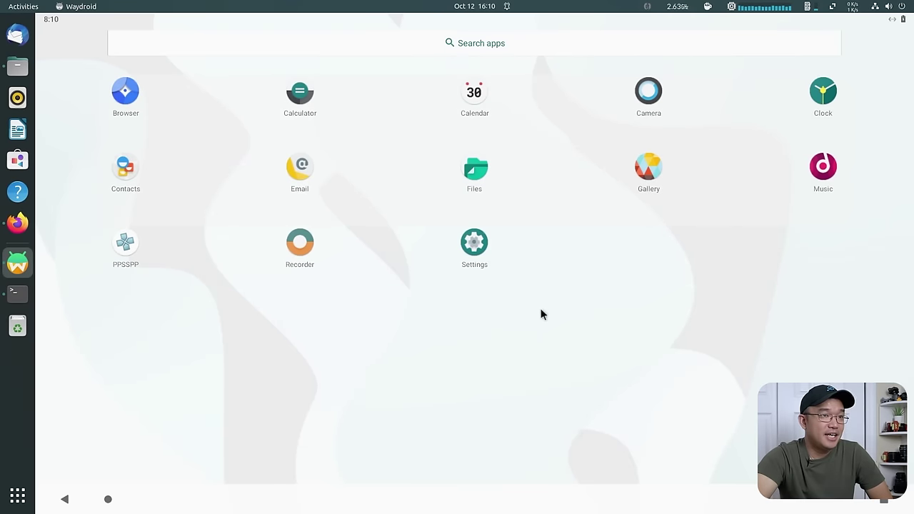
{"action": "left_click", "coordinate": [19, 500]}
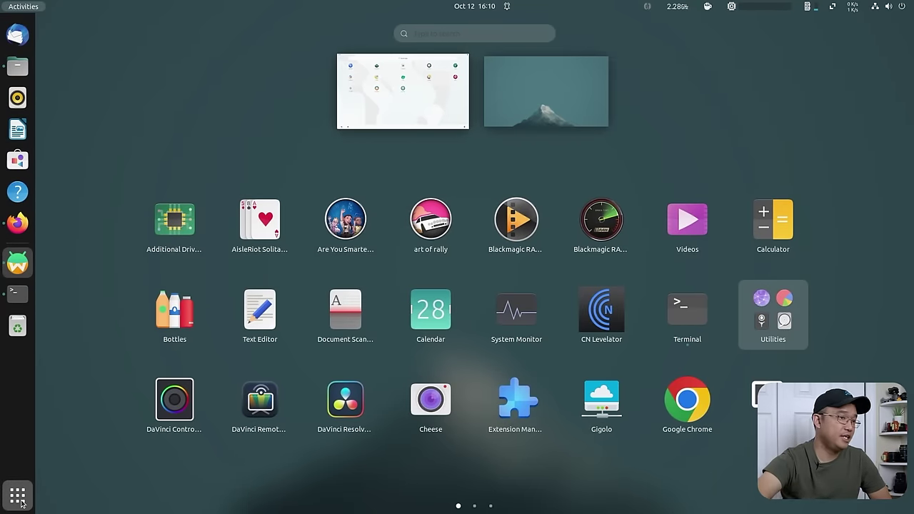
{"action": "scroll", "coordinate": [650, 359], "scroll_direction": "down", "scroll_amount": 2}
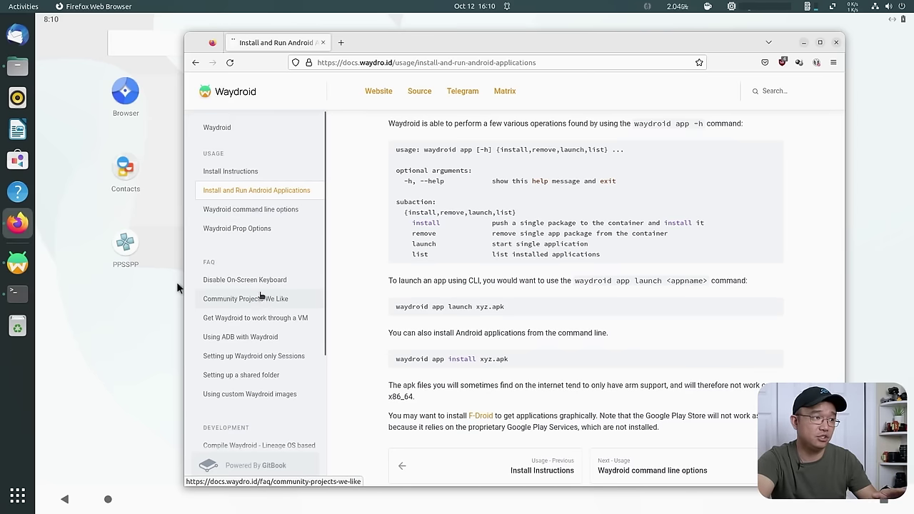
Open the 'Setting up a shared folder' FAQ page and review its sudo mount --bind commands.
{"action": "scroll", "coordinate": [260, 296], "scroll_direction": "down", "scroll_amount": 3}
{"action": "left_click", "coordinate": [260, 276]}
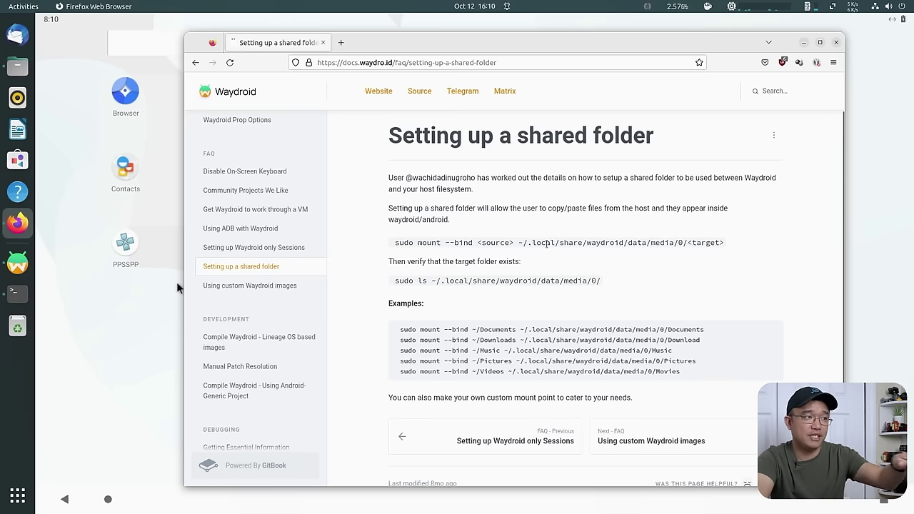
{"action": "left_click_drag", "start_coordinate": [547, 242], "coordinate": [647, 243]}
{"action": "left_click", "coordinate": [648, 243]}
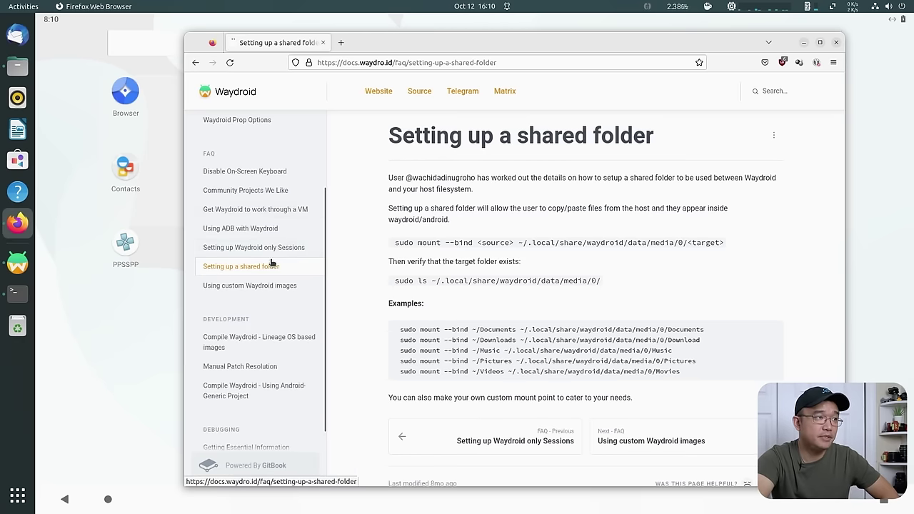
{"action": "scroll", "coordinate": [271, 263], "scroll_direction": "up", "scroll_amount": 3}
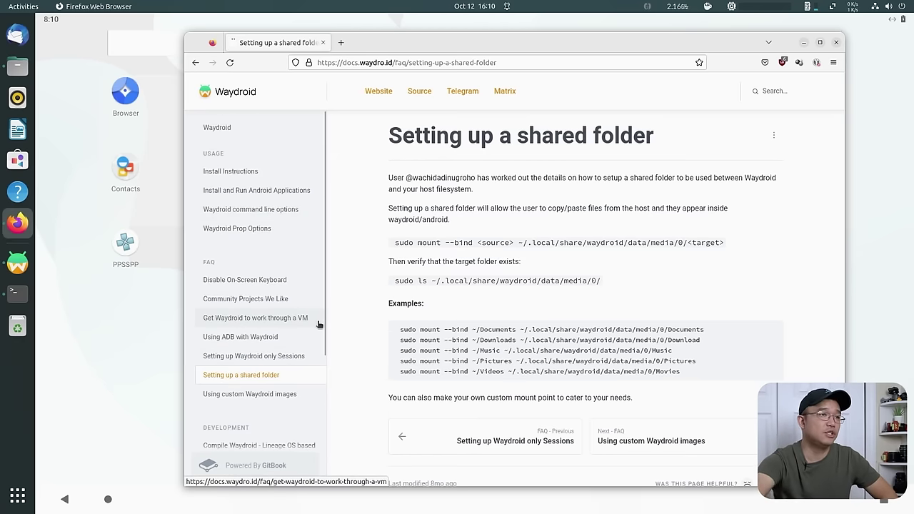